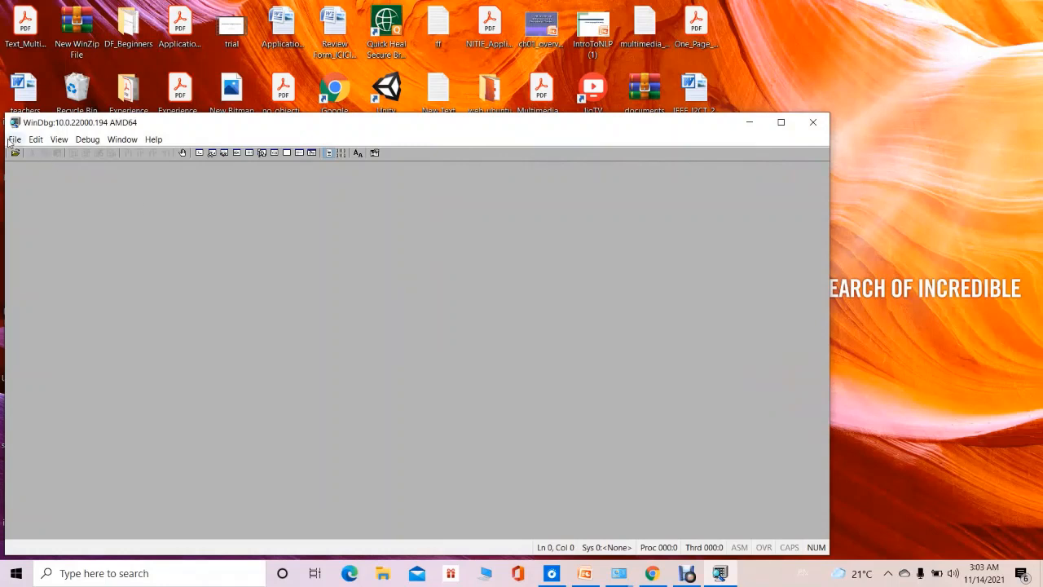
Start a kernel debugging session on the local machine, and maximize both the main window and its Command window.
click(12, 140)
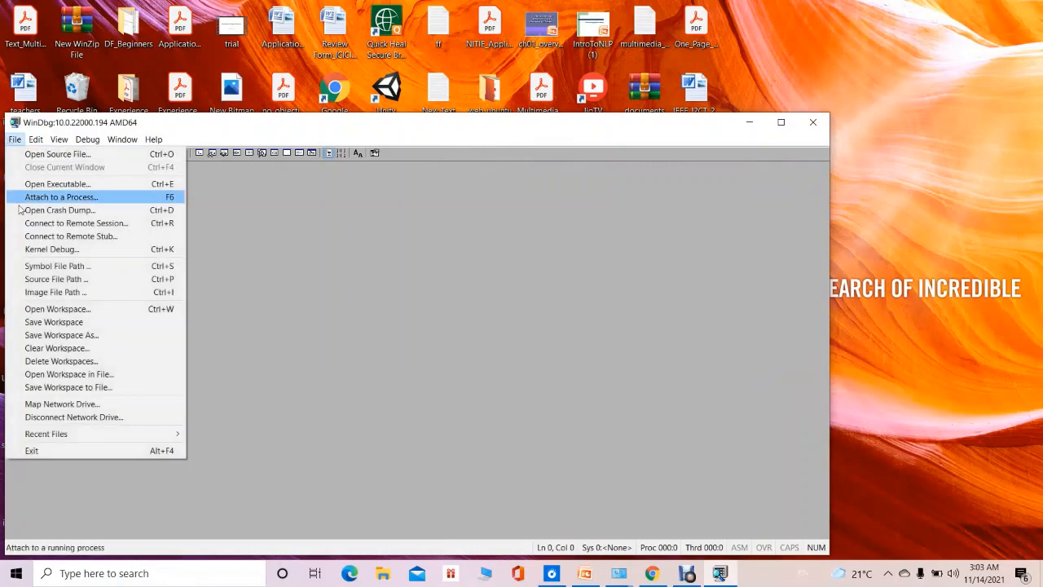
click(28, 254)
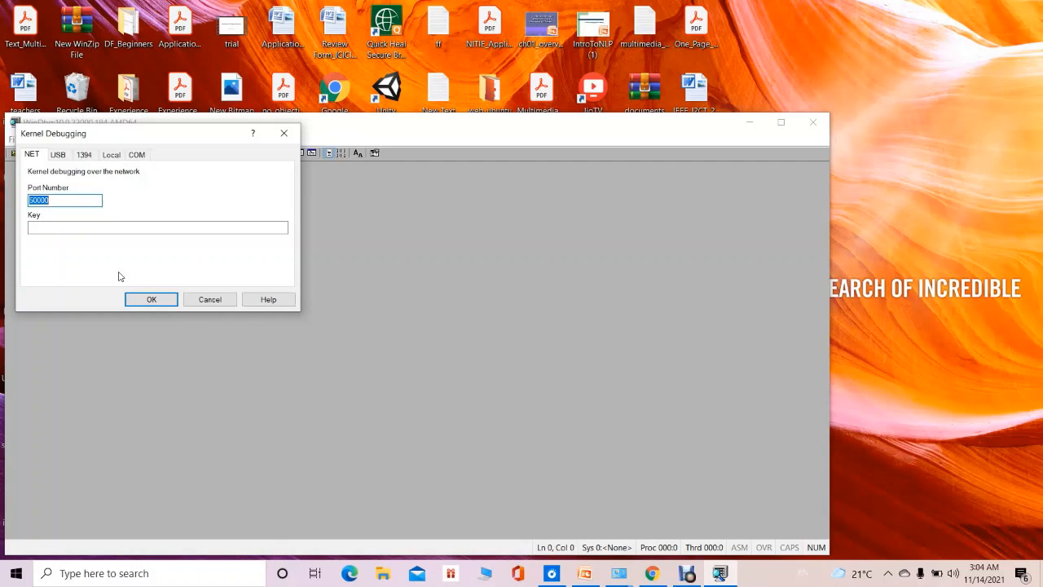
click(61, 158)
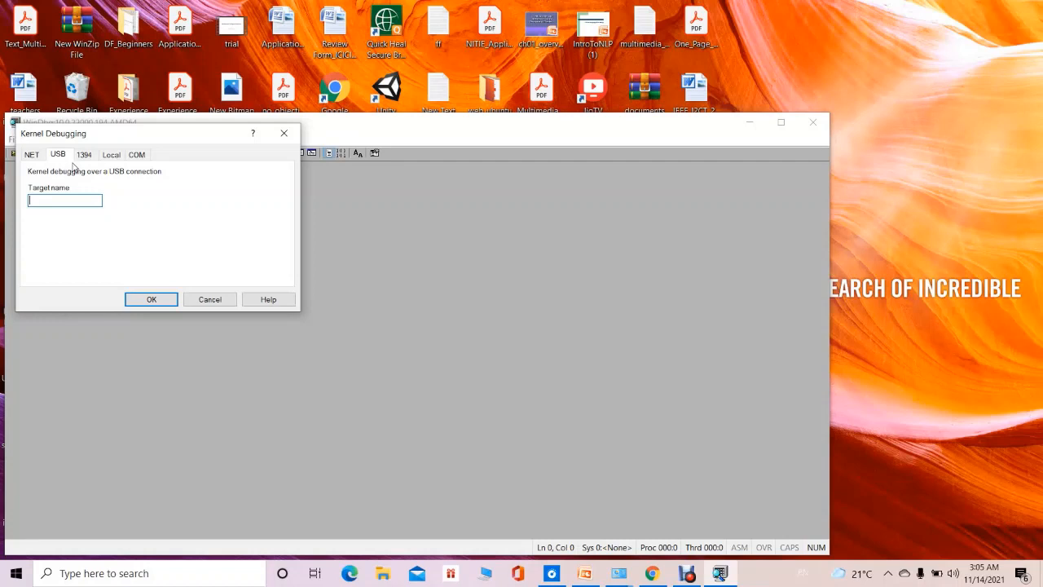
click(84, 158)
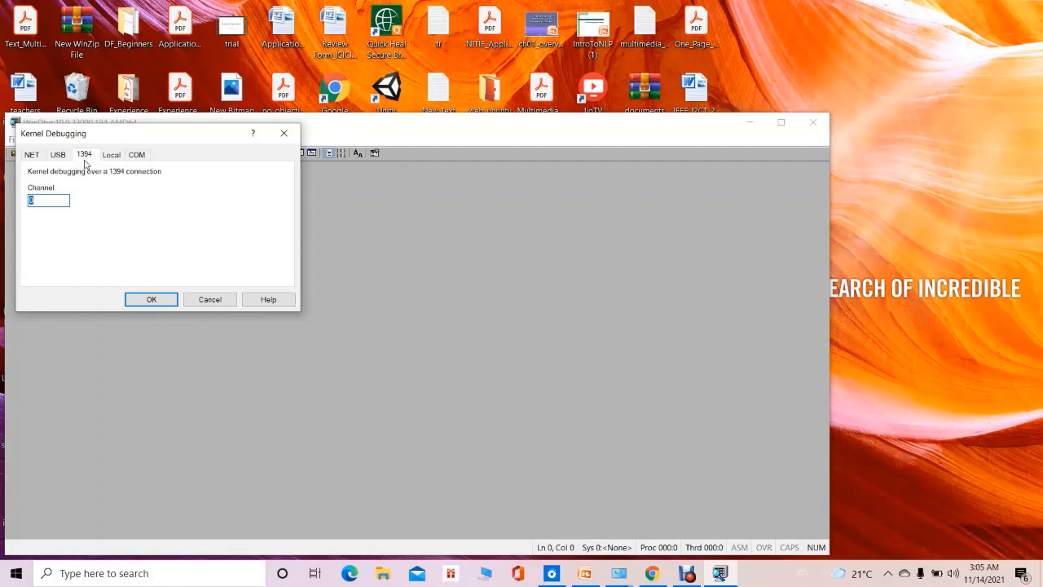
click(113, 159)
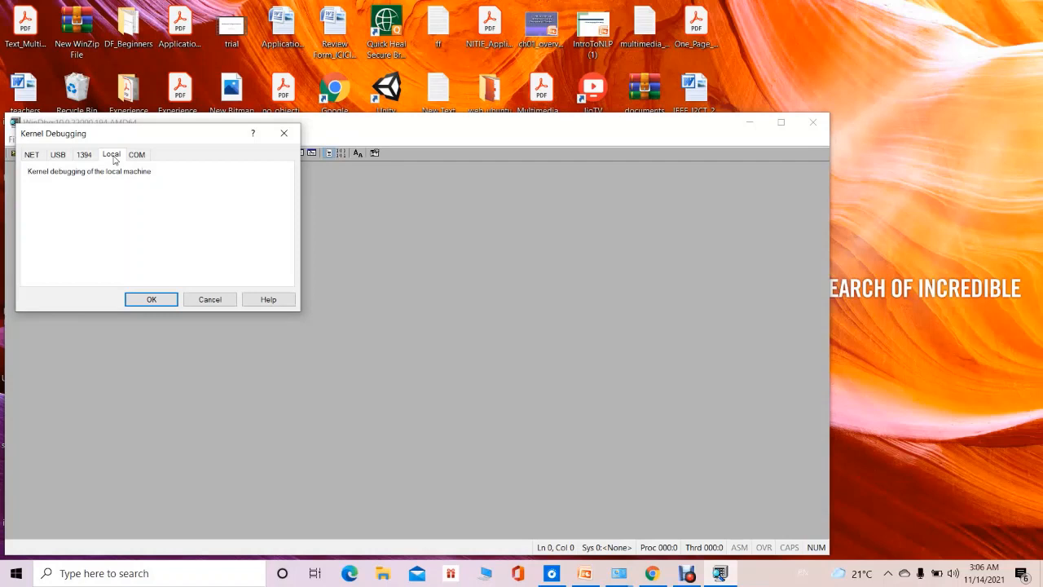
click(136, 155)
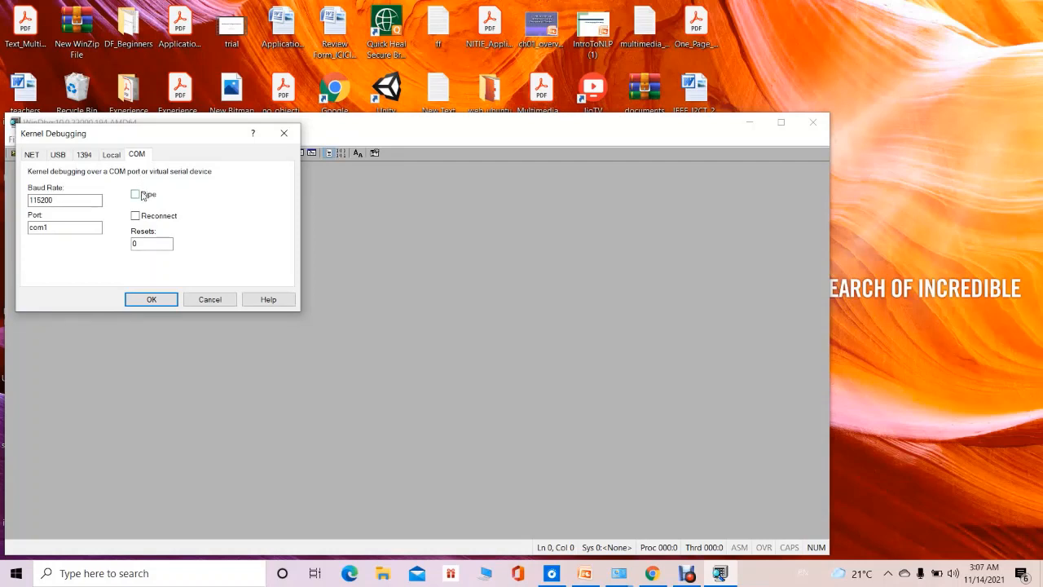
click(115, 157)
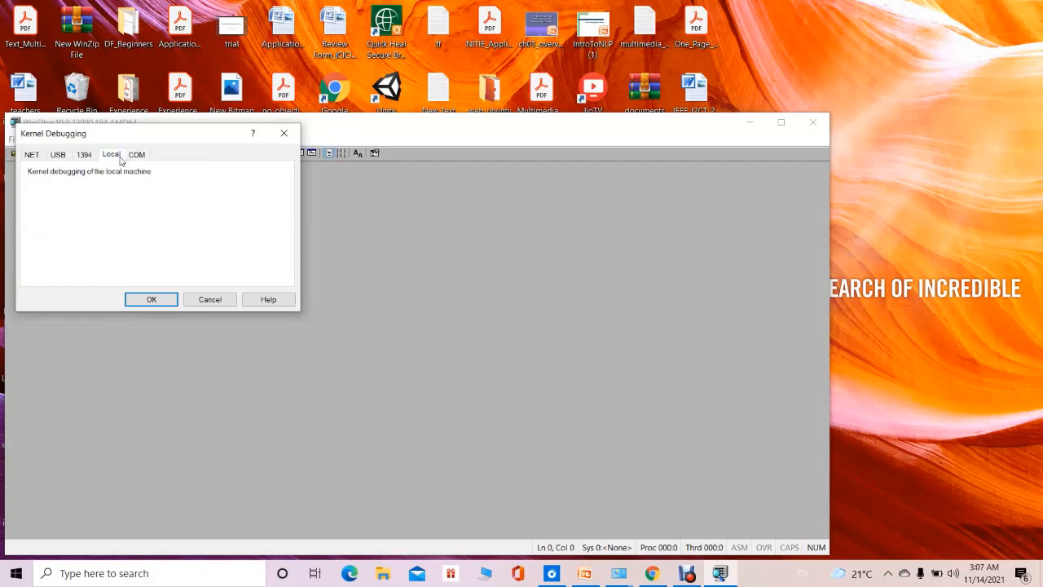
click(152, 300)
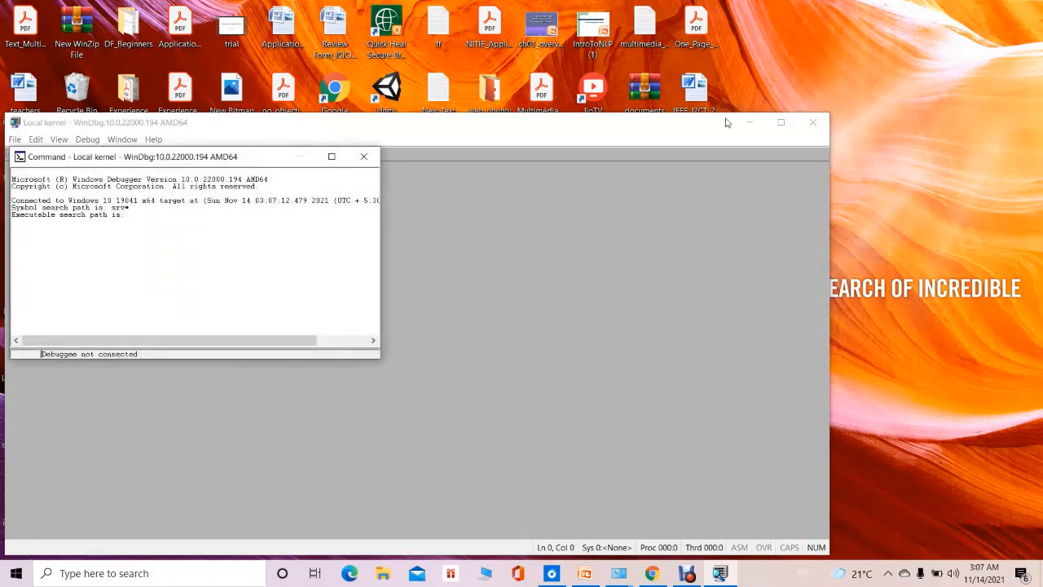
click(779, 123)
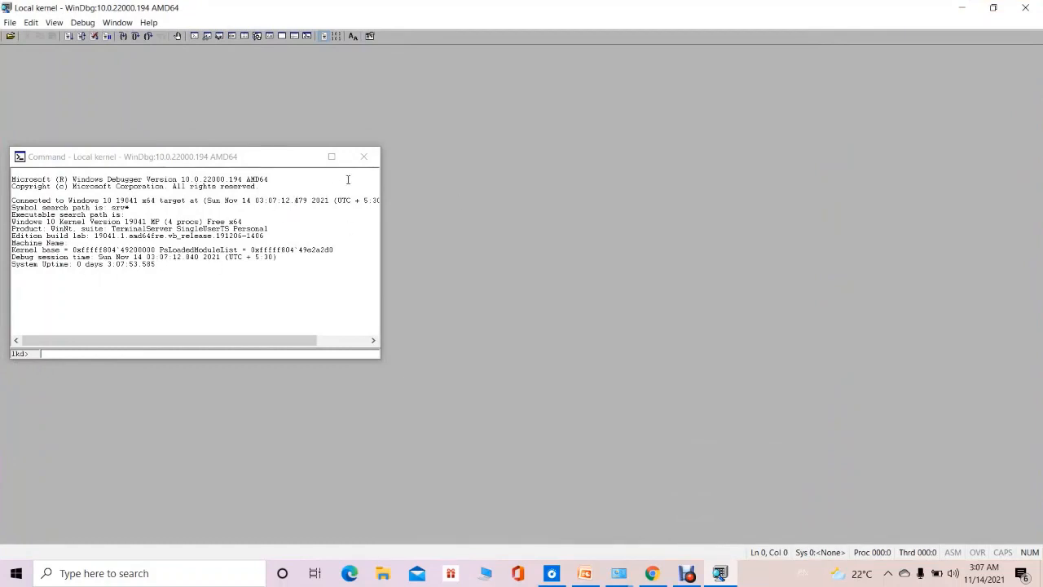
click(331, 155)
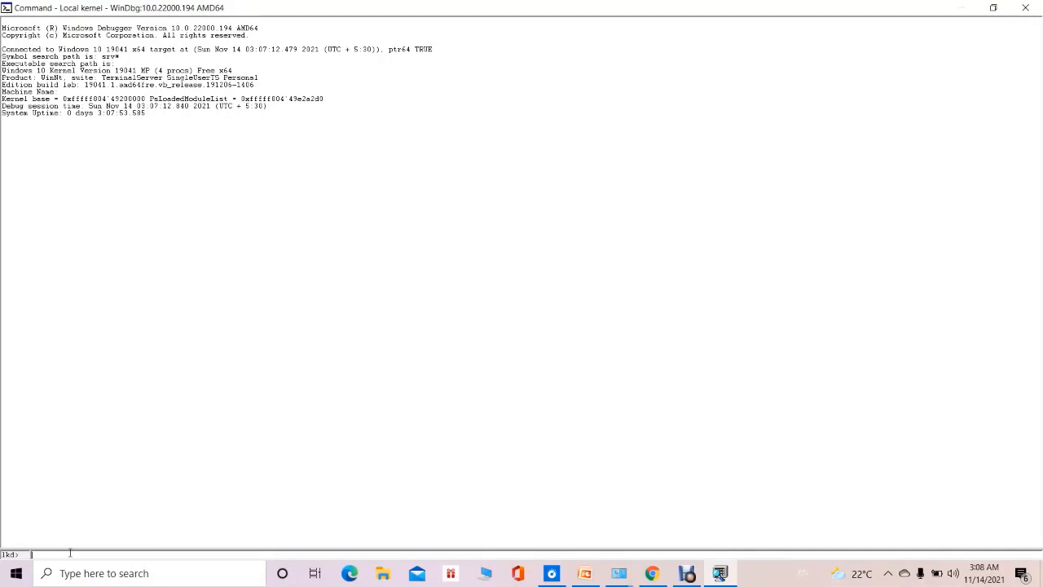
Display the kernel's process structure by running dt nt!_EPROCESS.
text(dt nt!_EPROCESS)
key(Return)
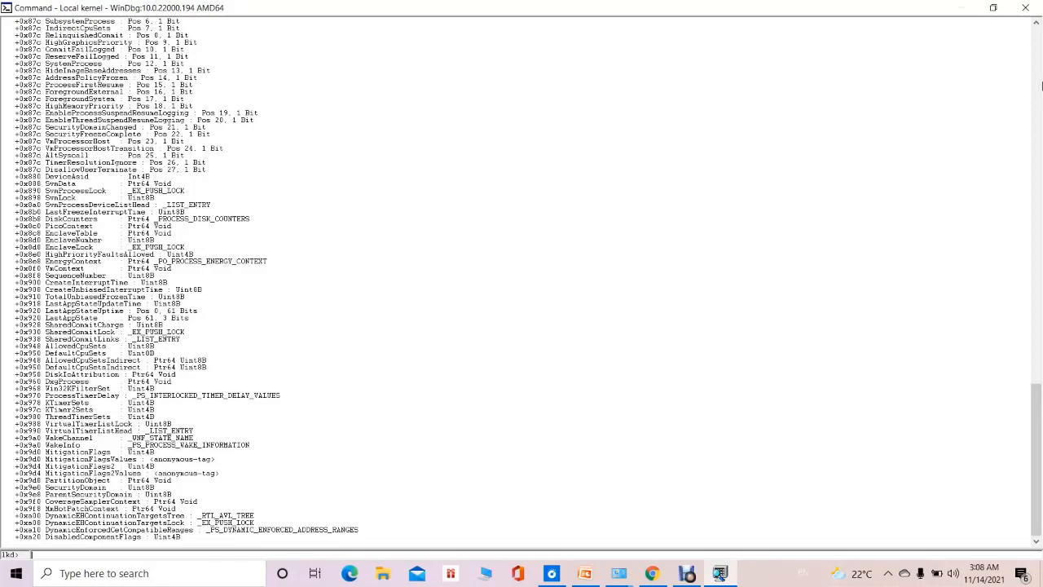
Go back to the start of the _EPROCESS listing and highlight the Pcb and UniqueProcessId fields in turn.
click(1041, 84)
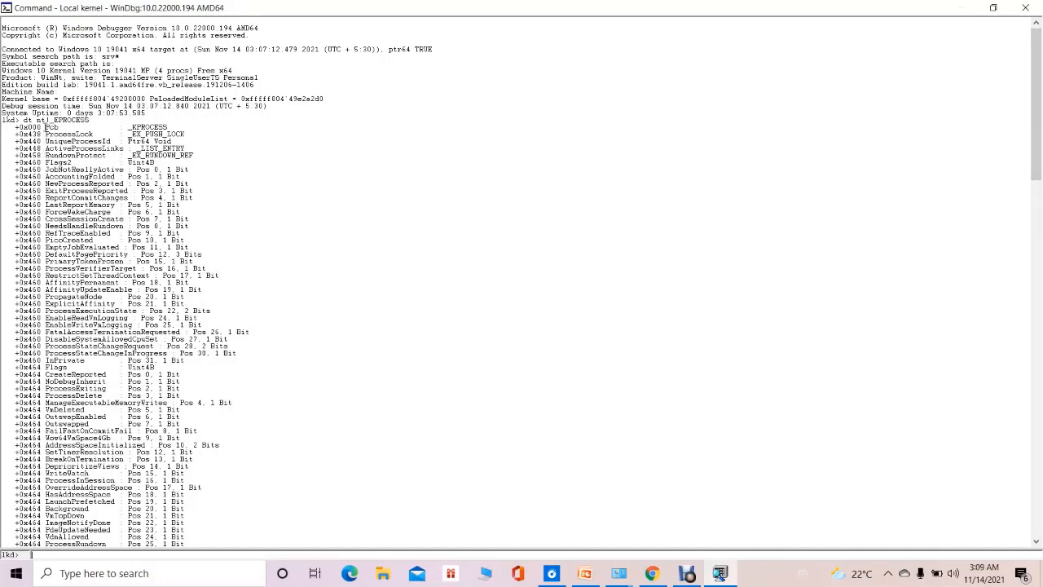
drag(47, 127, 75, 127)
drag(46, 141, 116, 141)
click(199, 297)
Search the _EPROCESS listing downwards for createTime.
key(ctrl+f)
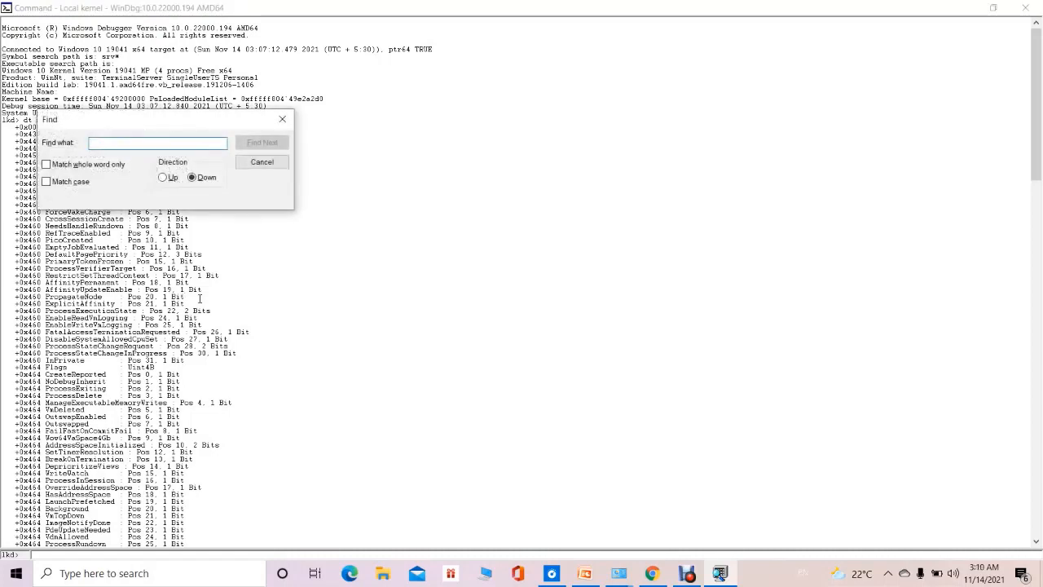
text(CREA)
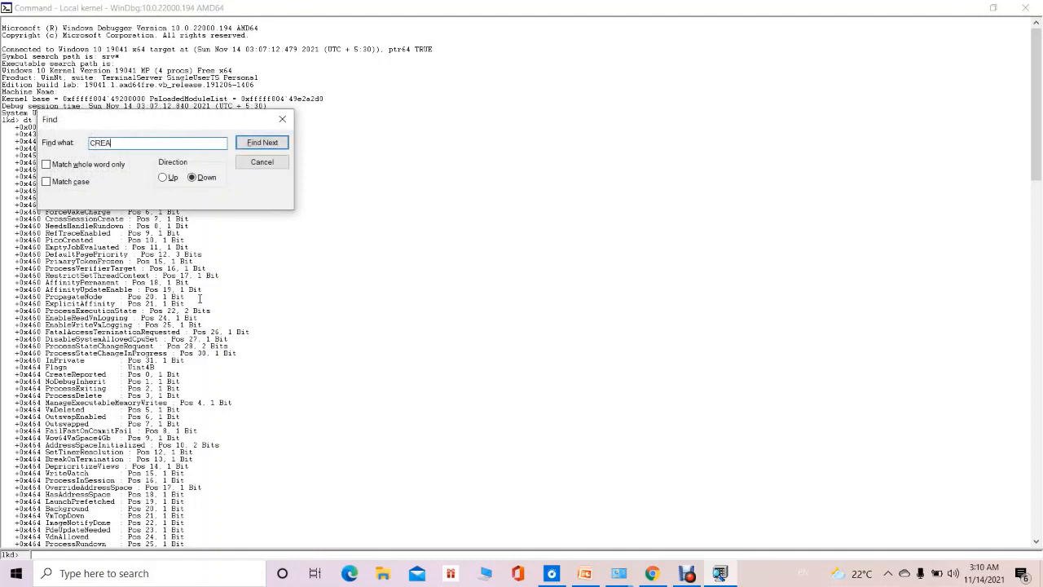
key(BackSpace)
key(BackSpace)
key(BackSpace)
key(BackSpace)
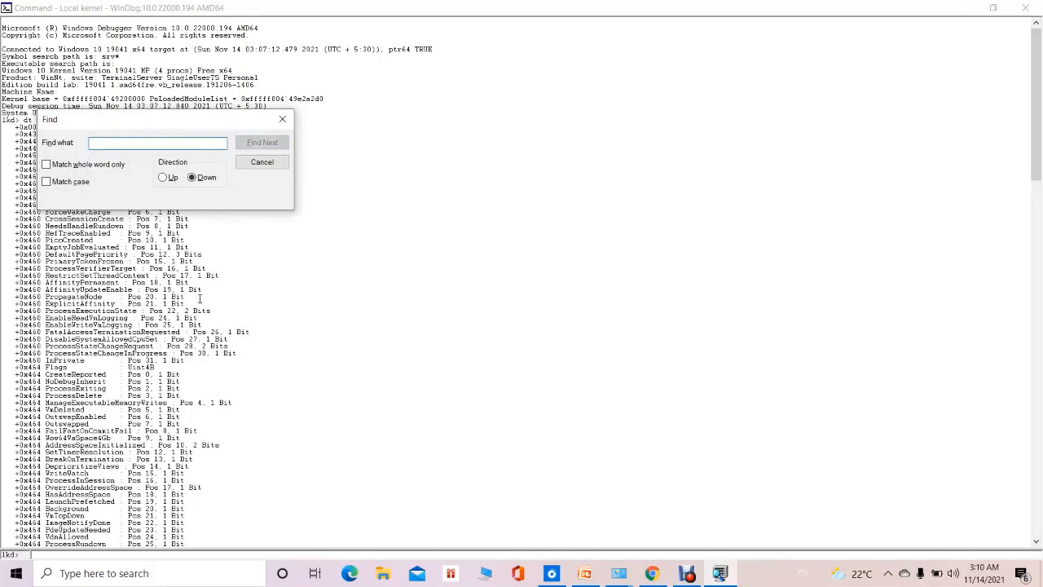
text(crea)
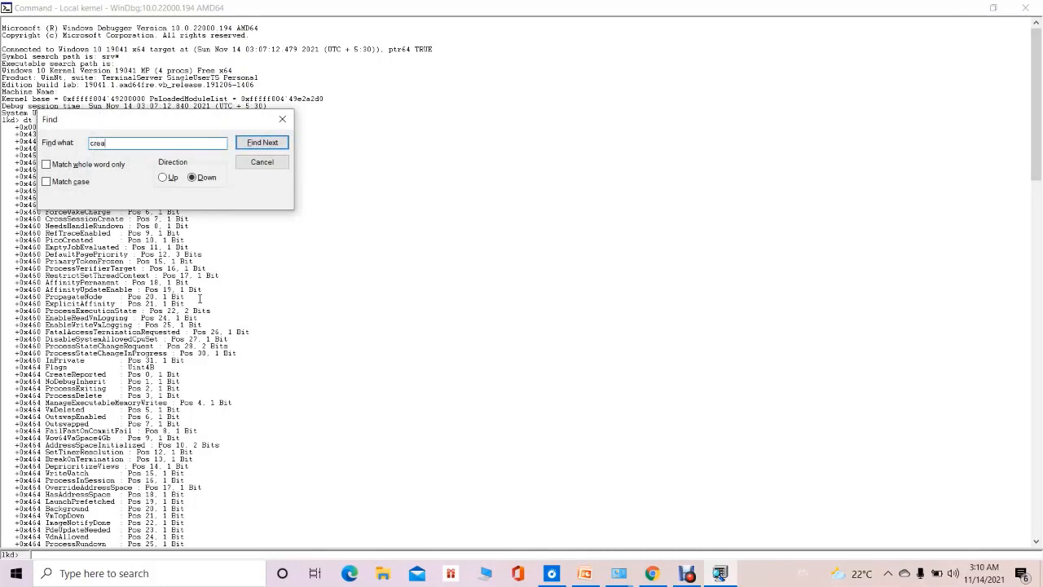
text(te Tim)
click(262, 143)
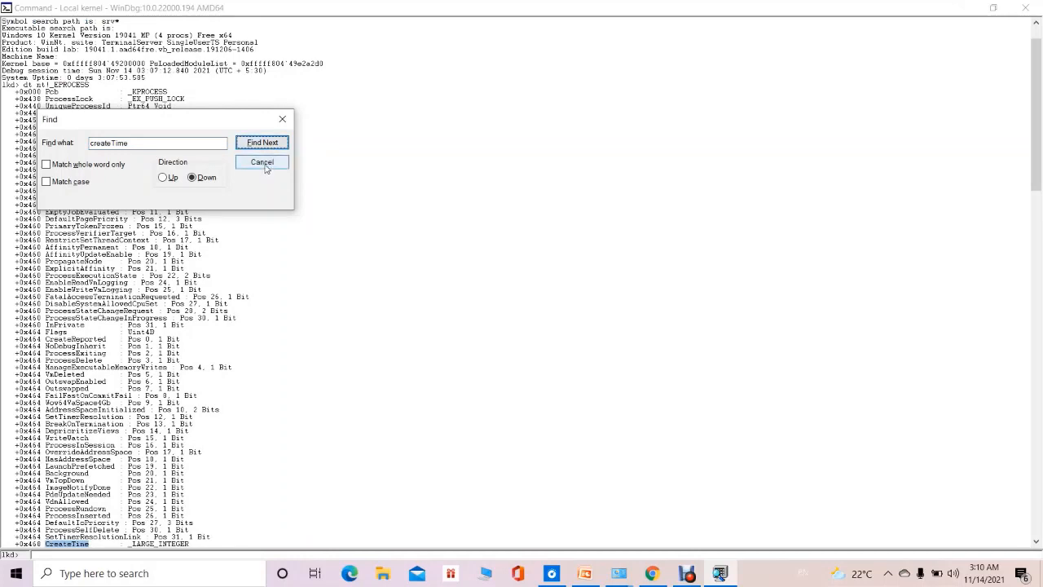
click(262, 162)
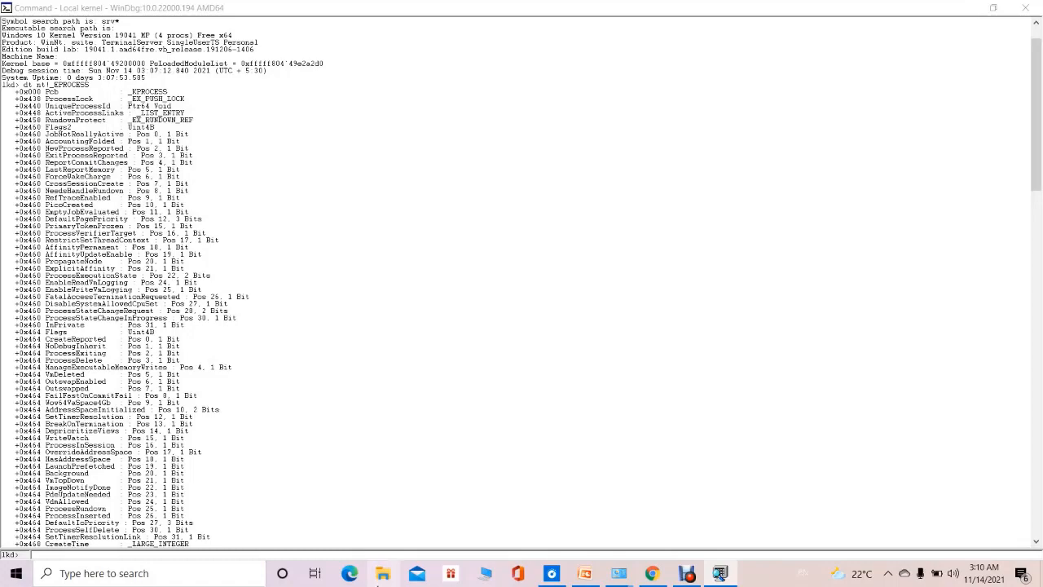
Highlight the CreateTime field in the _EPROCESS listing.
click(1037, 541)
click(1037, 541)
drag(1036, 541, 1036, 541)
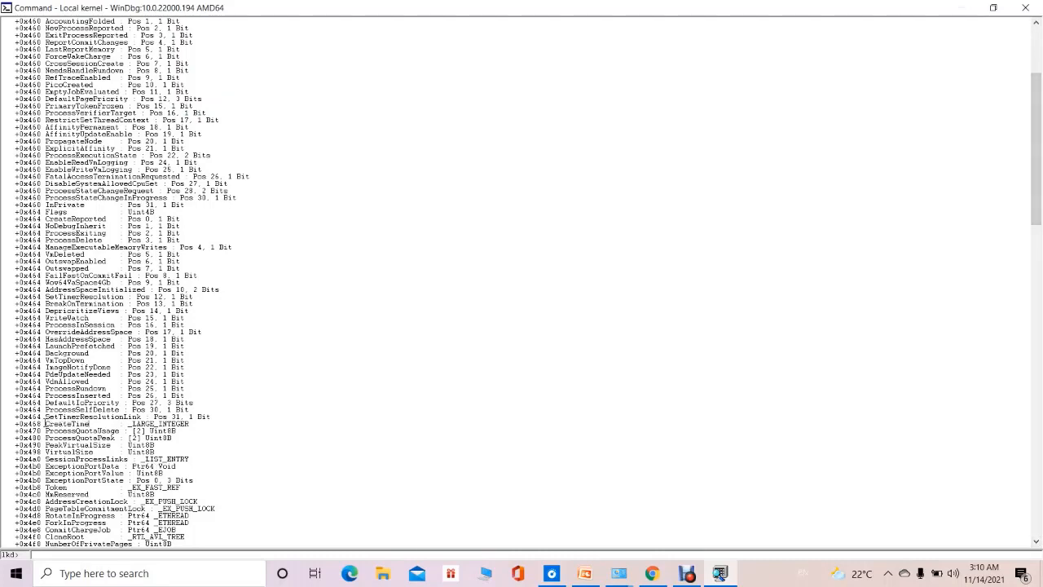
drag(44, 423, 116, 425)
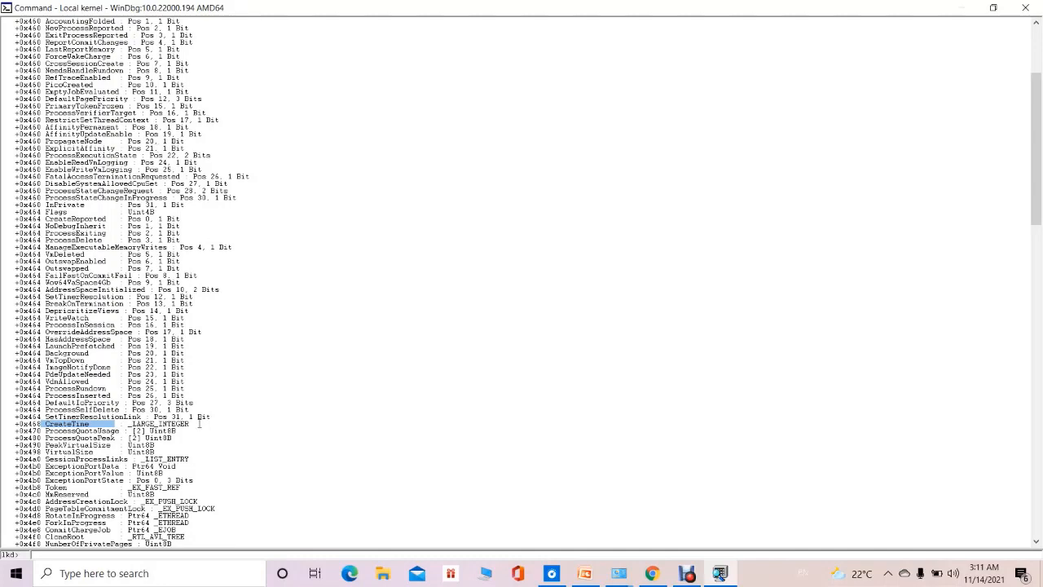
Search the _EPROCESS listing downwards for vadRoot.
key(ctrl+f)
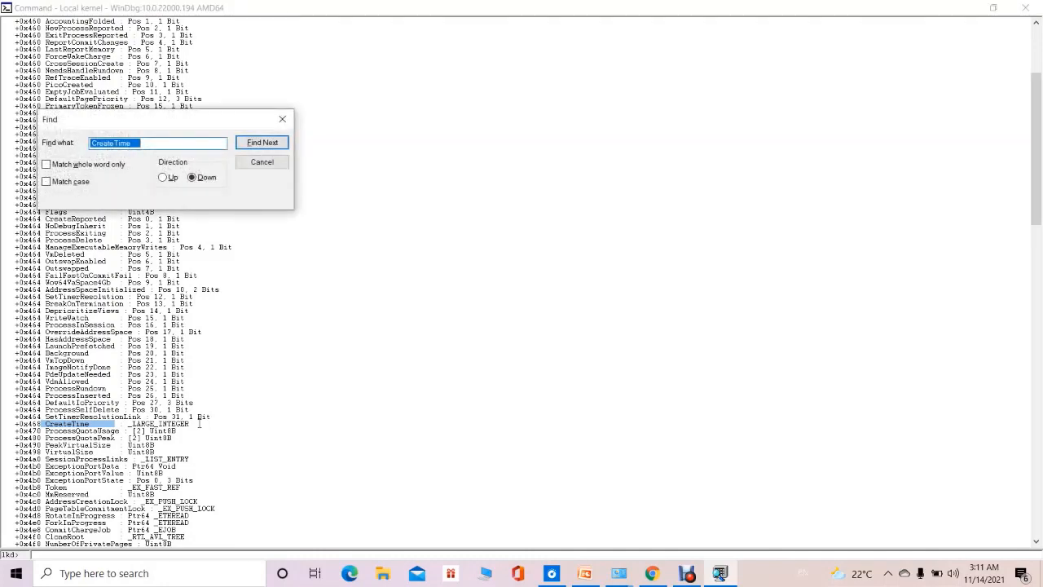
key(BackSpace)
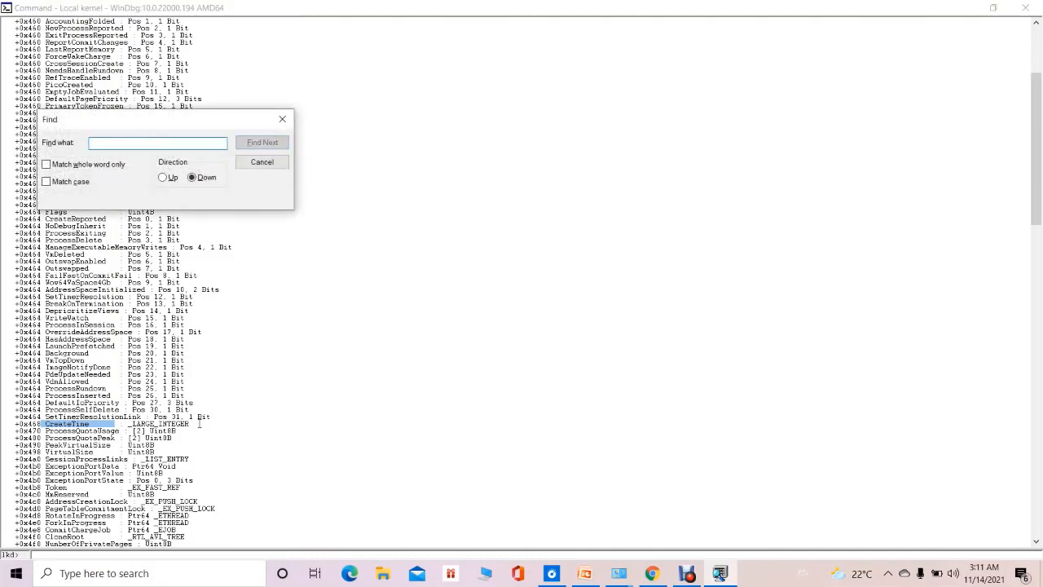
text(vad)
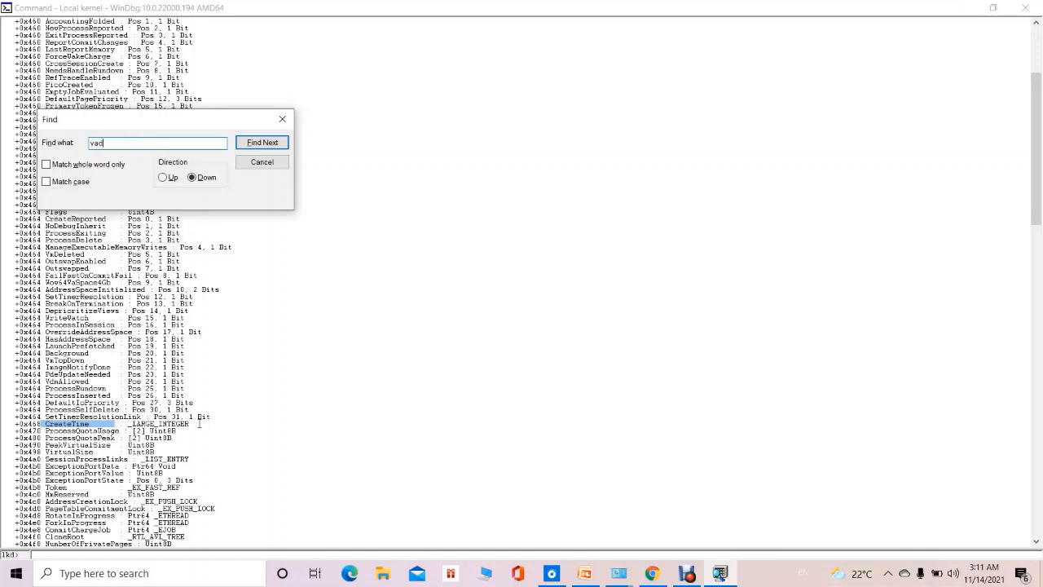
text(Root)
click(262, 143)
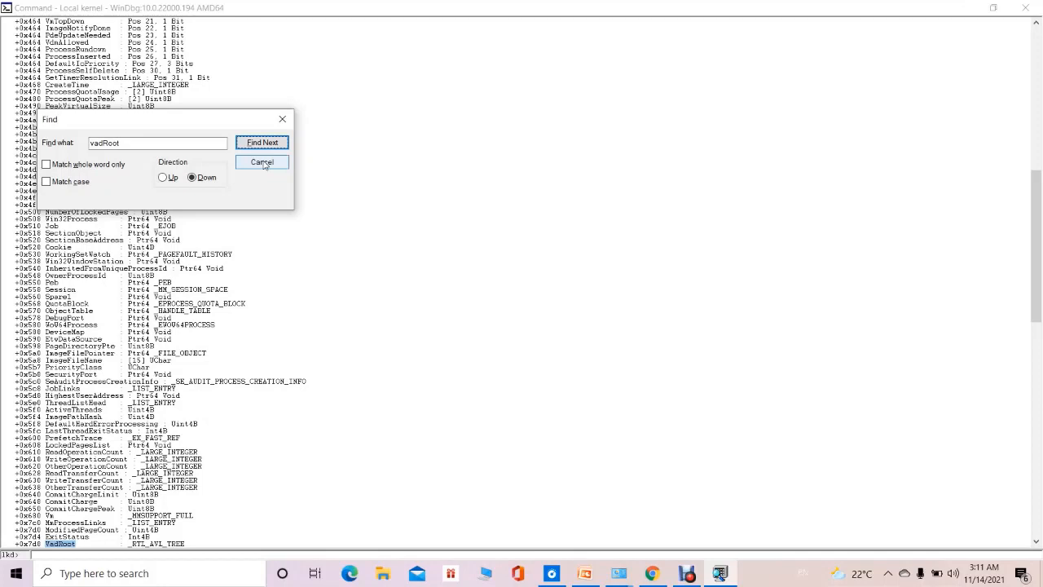
click(263, 163)
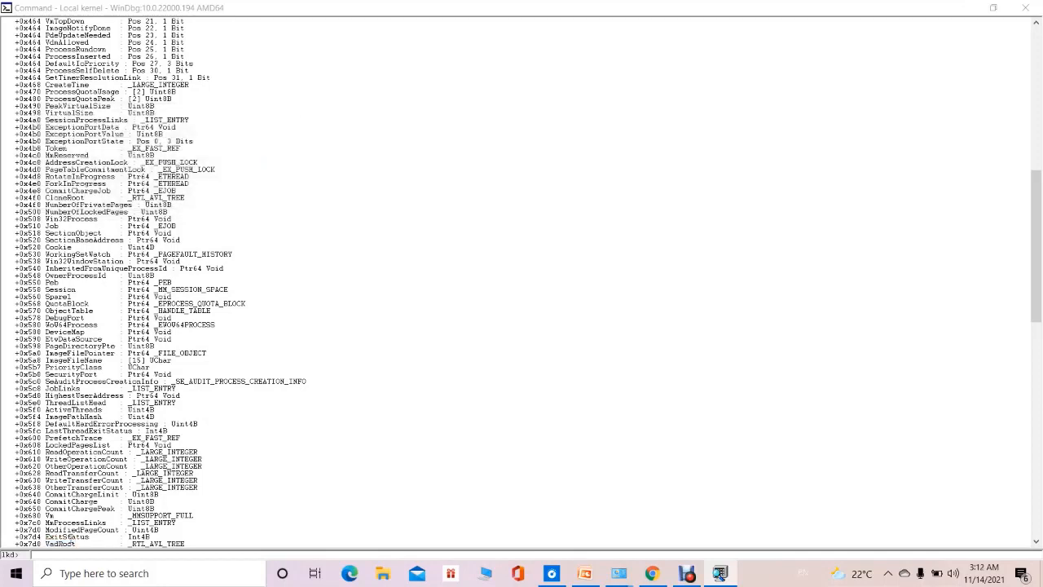
Highlight the VadRoot field and then the Peb field in the _EPROCESS listing.
click(1035, 542)
click(1035, 544)
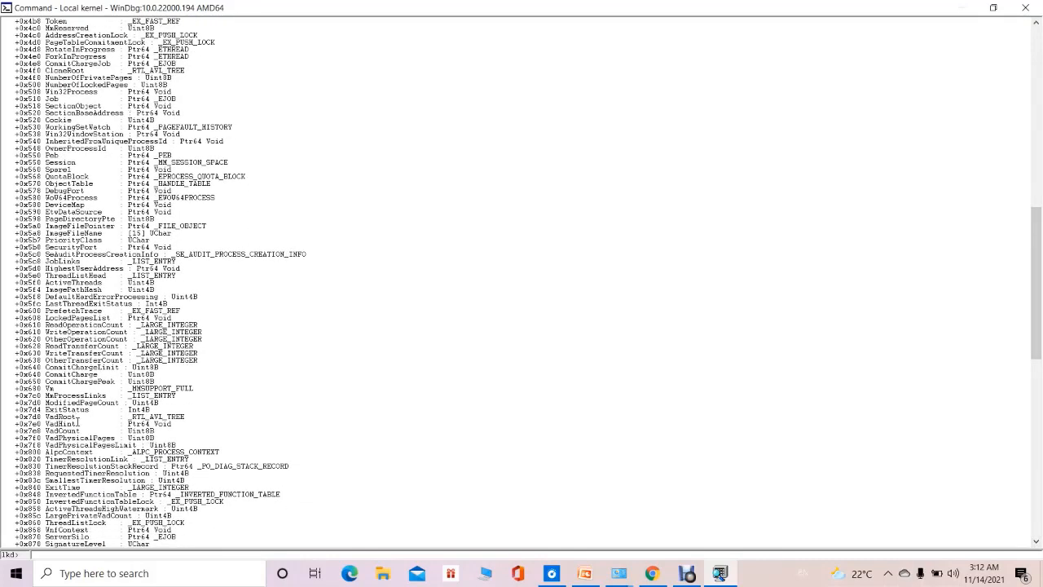
drag(46, 417, 87, 416)
double_click(50, 155)
Display the virtual address descriptor structure by running dt nt!_MMVAD.
click(56, 561)
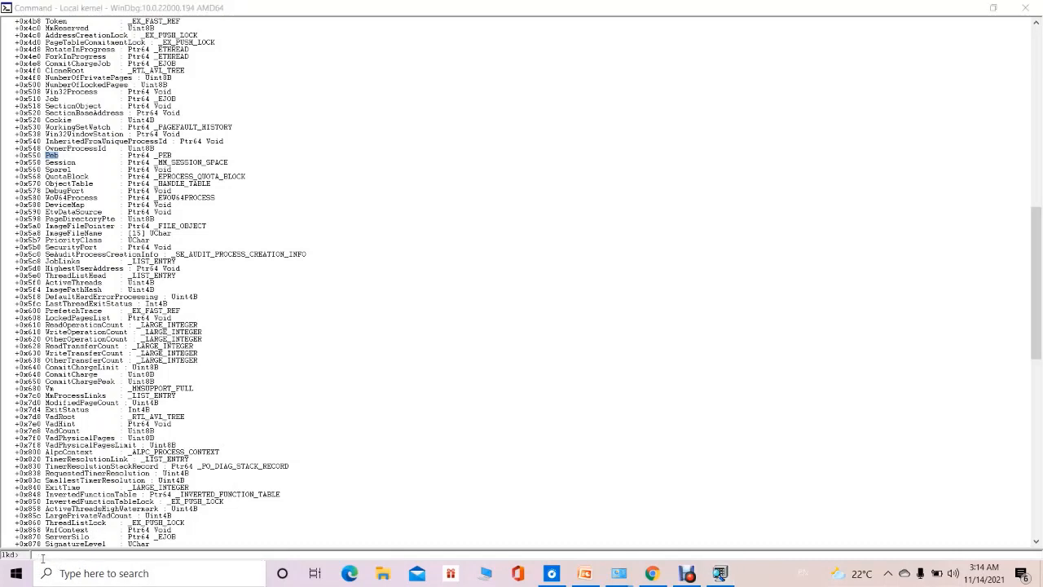
click(43, 558)
text(dt)
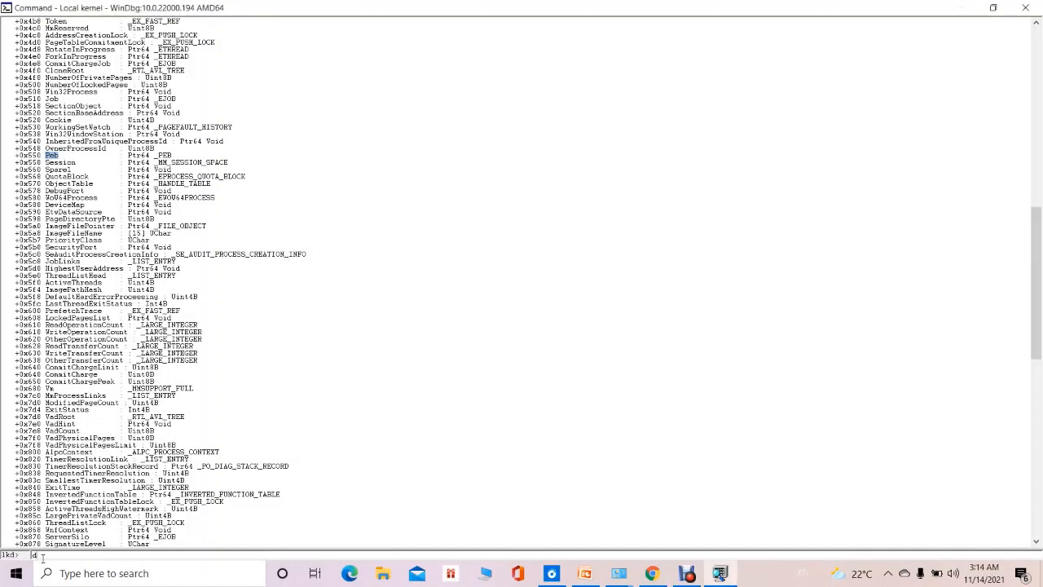
text( nt)
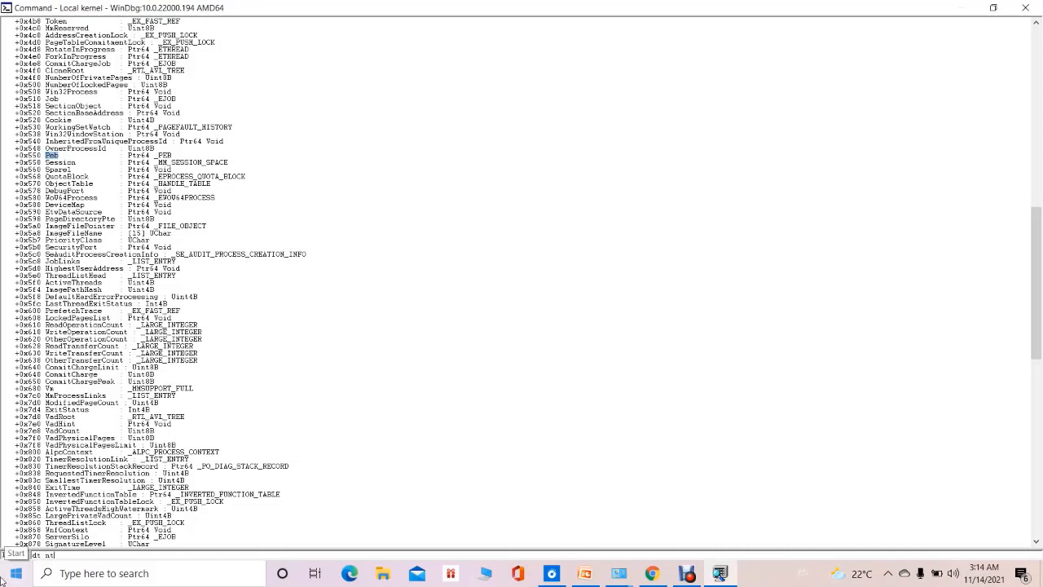
text(!)
text(KM)
text(VAD)
key(Return)
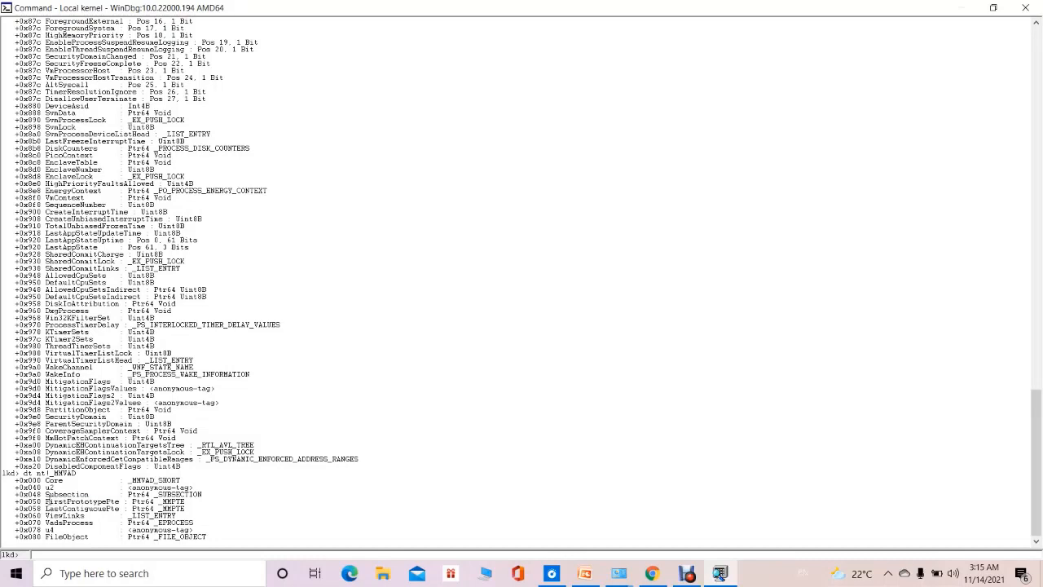
Highlight the FirstPrototypePte and LastContiguousPte fields in the _MMVAD listing.
double_click(82, 501)
double_click(47, 513)
click(47, 513)
double_click(45, 508)
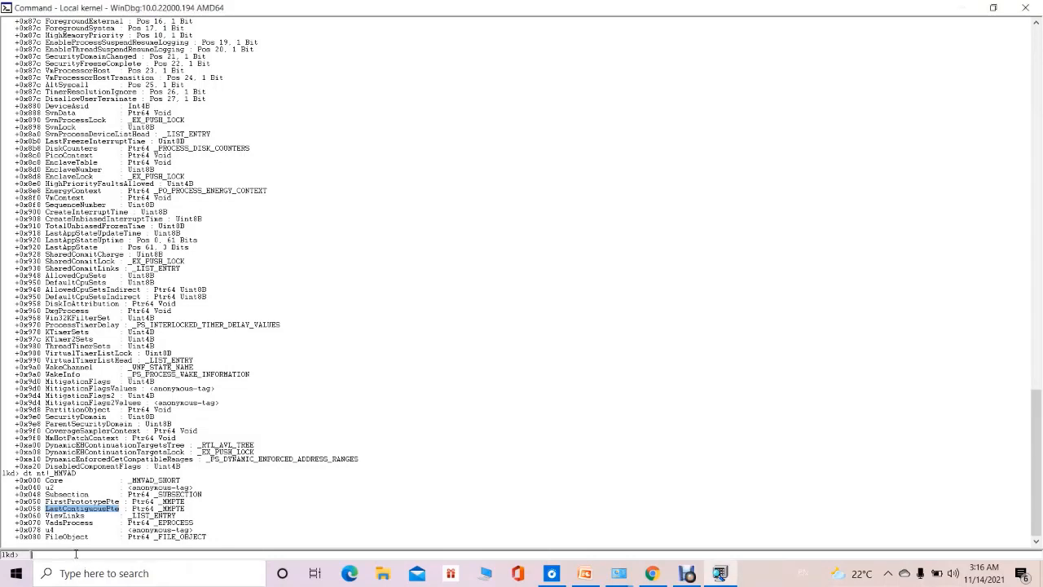
Display the kernel processor control block structure by running dt nt!_KPRCB.
text(dt )
text(-b)
text(n)
key(BackSpace)
text(nt!_)
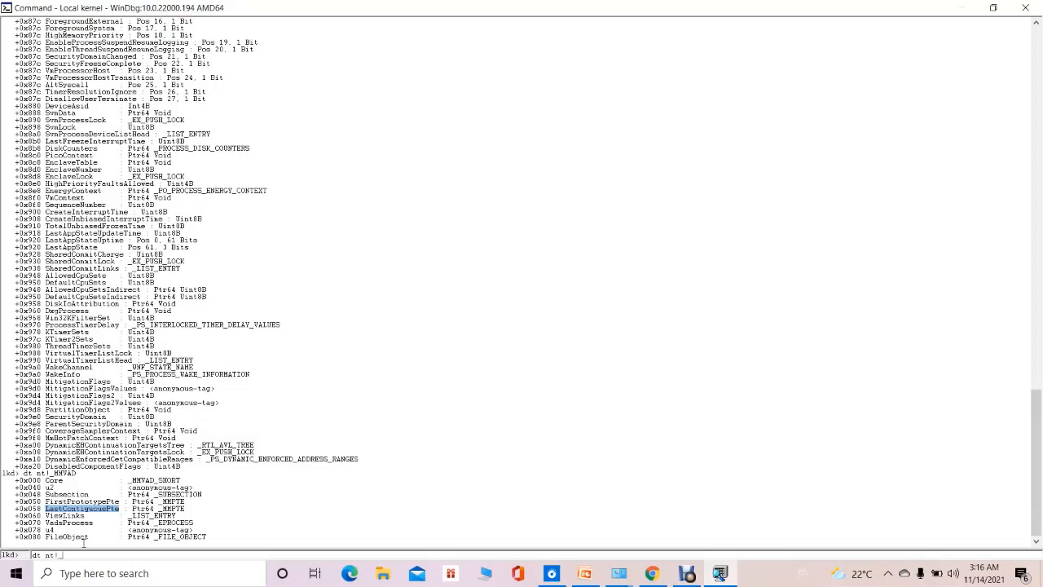
text(KPRCB)
key(Return)
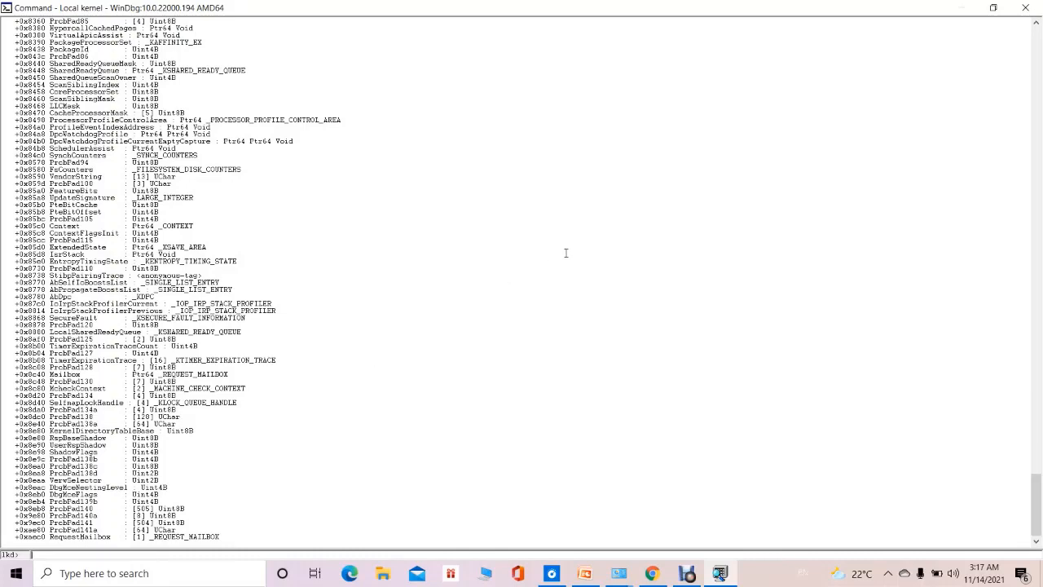
Highlight the CpuID field near the beginning of the _KPRCB listing.
click(1036, 24)
drag(1036, 24, 1036, 28)
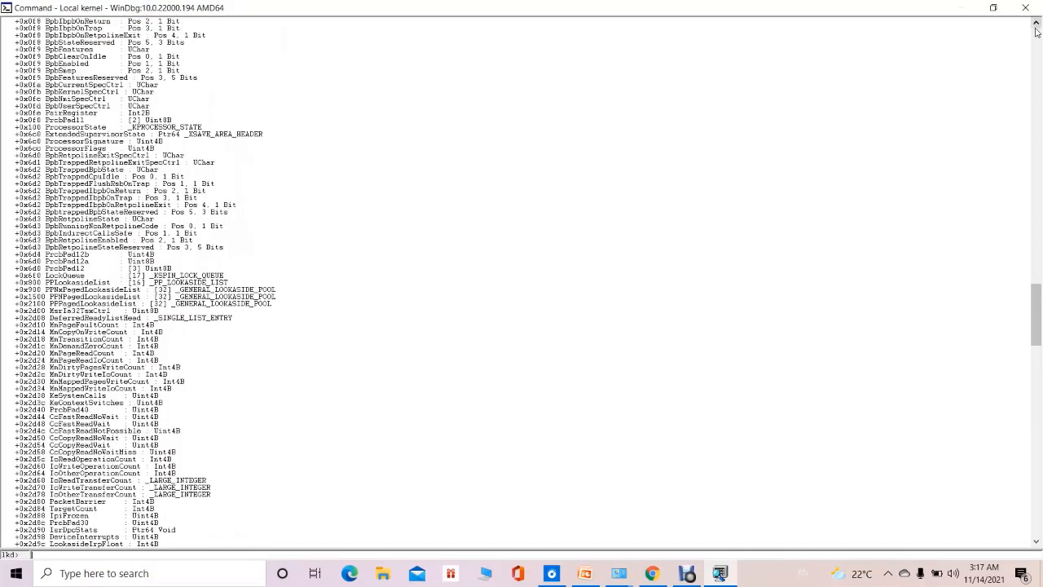
click(1039, 51)
click(1038, 50)
click(1039, 51)
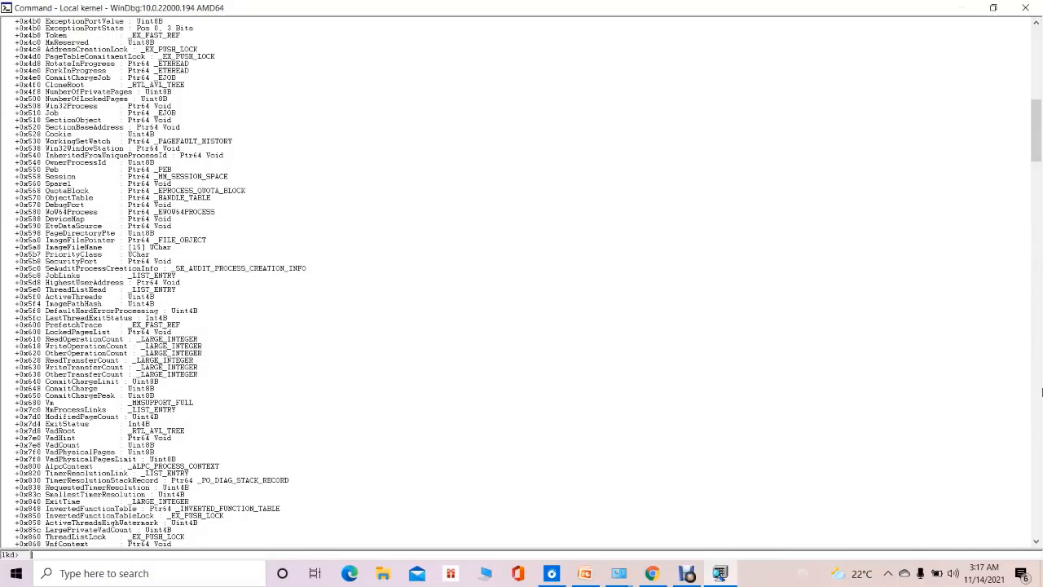
scroll(1037, 500, down, 15)
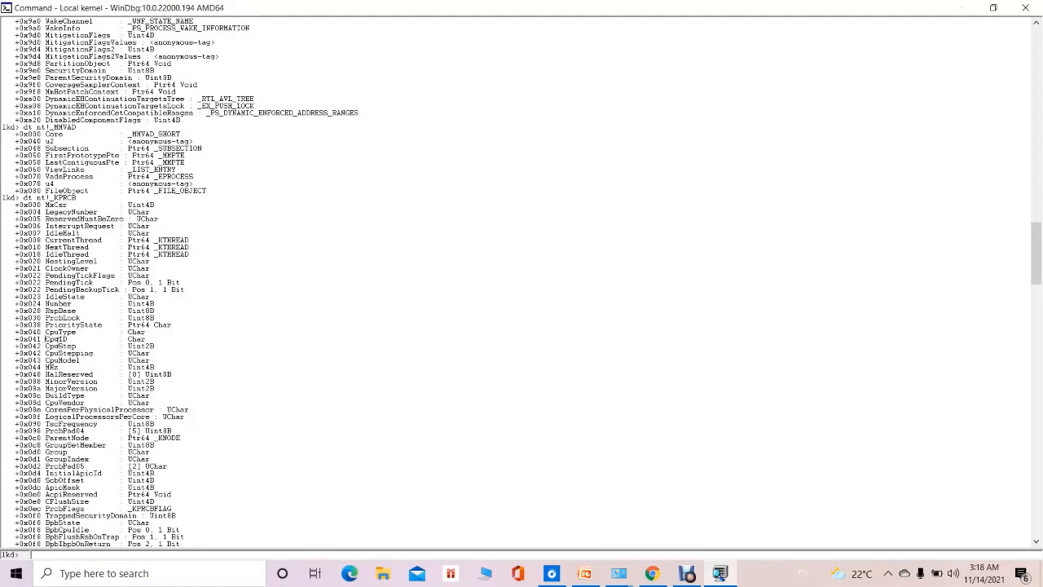
drag(45, 339, 84, 337)
Display the process environment block structure by running dt nt!_PEB.
text(dt)
key(BackSpace)
key(BackSpace)
text(dt nt!)
text(MR)
key(Return)
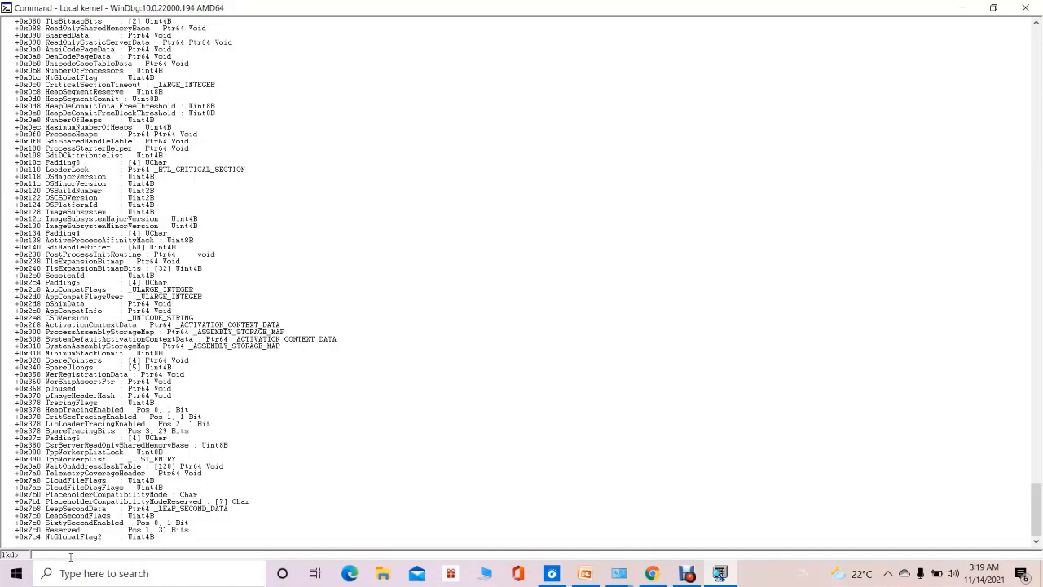
Highlight the ImageBaseAddress field in the _PEB listing and look through the fields that follow it.
click(1038, 57)
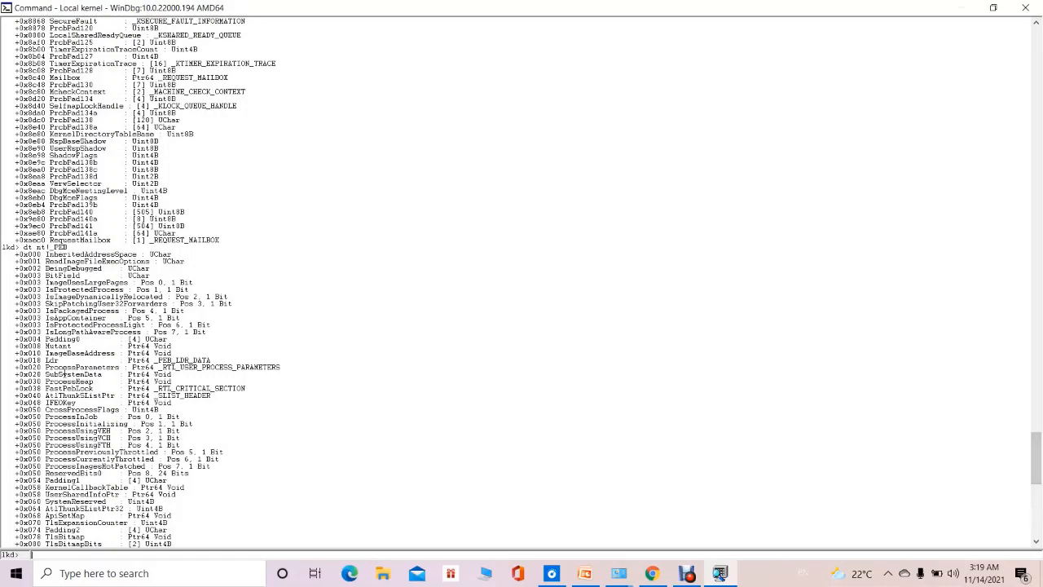
double_click(48, 354)
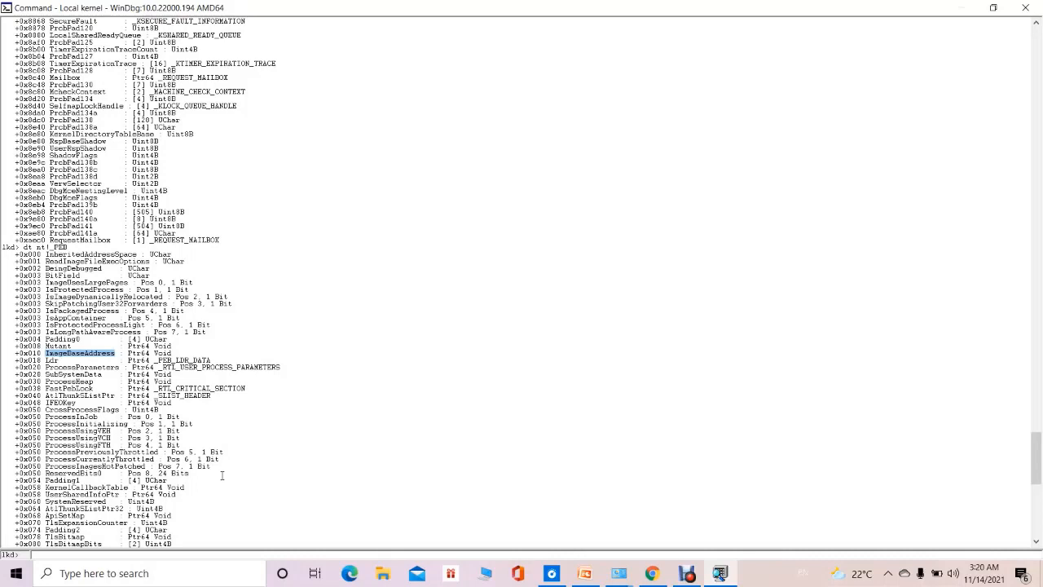
click(1036, 543)
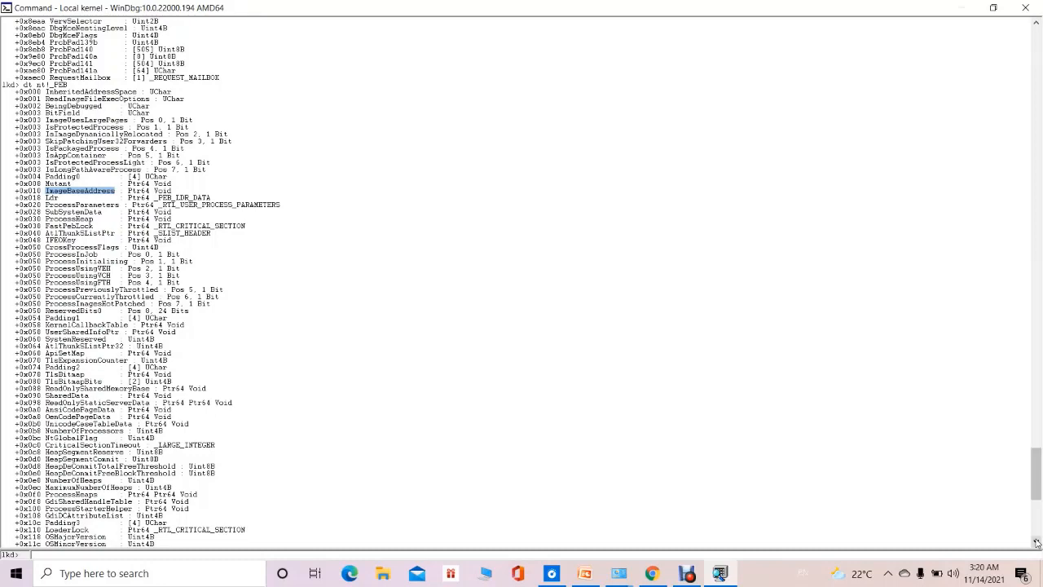
click(1036, 543)
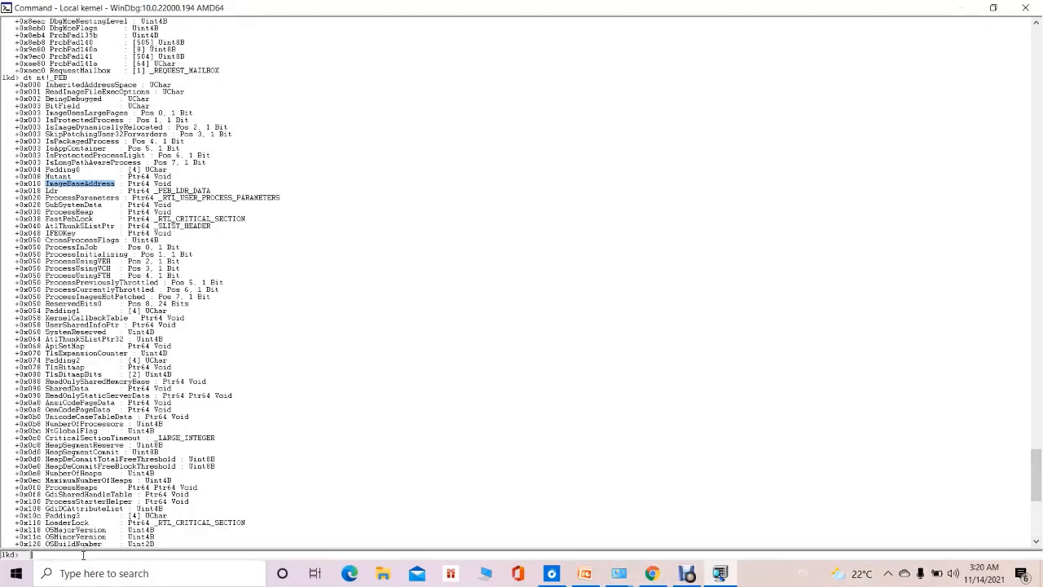
Try to display the object type structure by running dt nt!_OBJECT-TYPE.
text(DT)
key(BackSpace)
key(BackSpace)
key(BackSpace)
text(DT)
key(BackSpace)
key(BackSpace)
key(BackSpace)
text(dt nt!_OBJECT_TYPE)
key(Return)
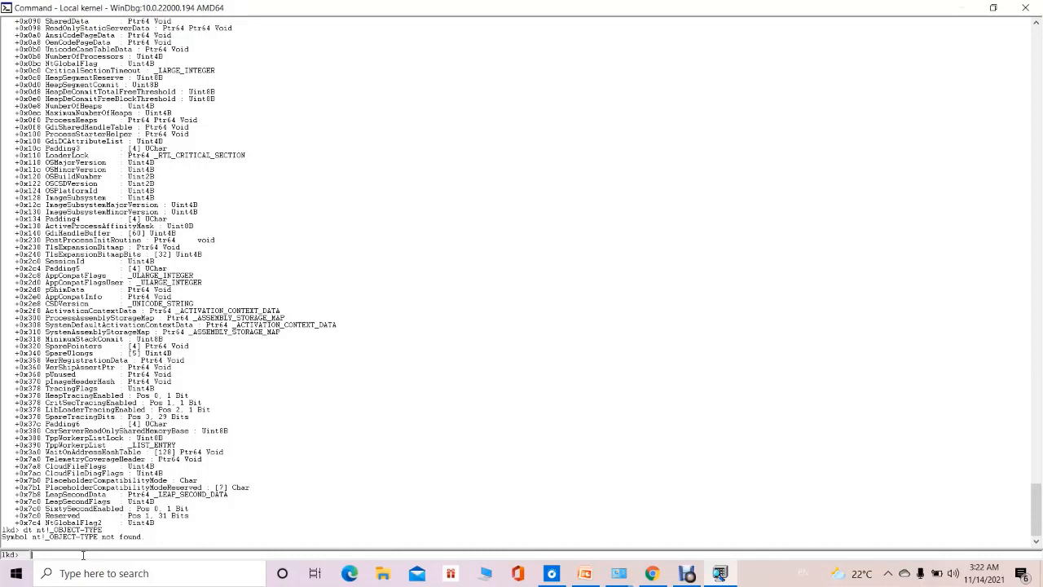
Correct the previous command and run it as dt nt!_OBJECT_TYPE to display the object type structure.
key(Up)
key(BackSpace)
key(BackSpace)
key(BackSpace)
key(BackSpace)
key(BackSpace)
text(_TYPE)
key(Return)
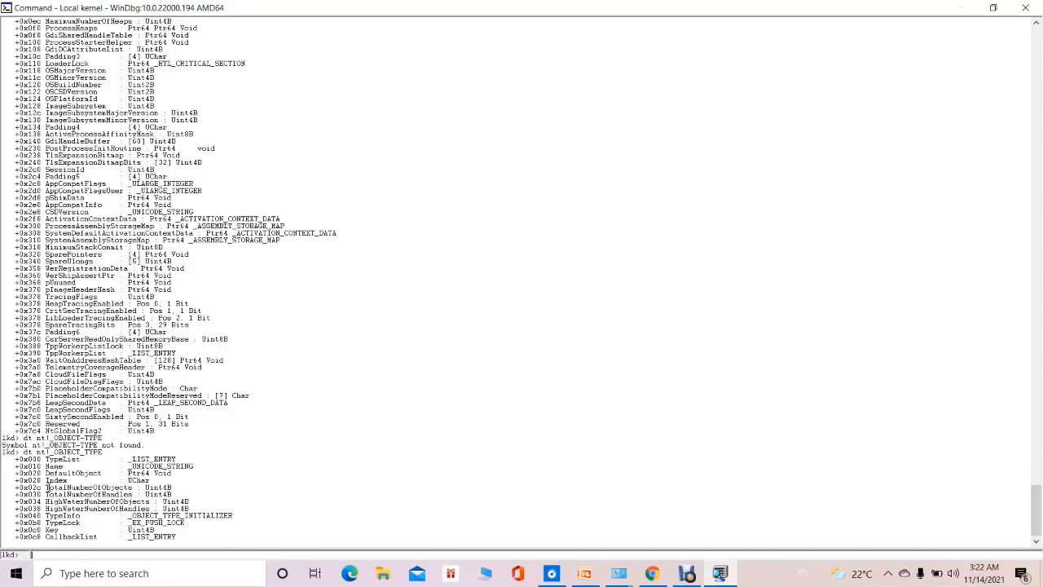
Highlight the TotalNumberOfObjects, TypeList and TotalNumberOfHandles fields one after another in the _OBJECT_TYPE listing.
double_click(49, 487)
double_click(46, 487)
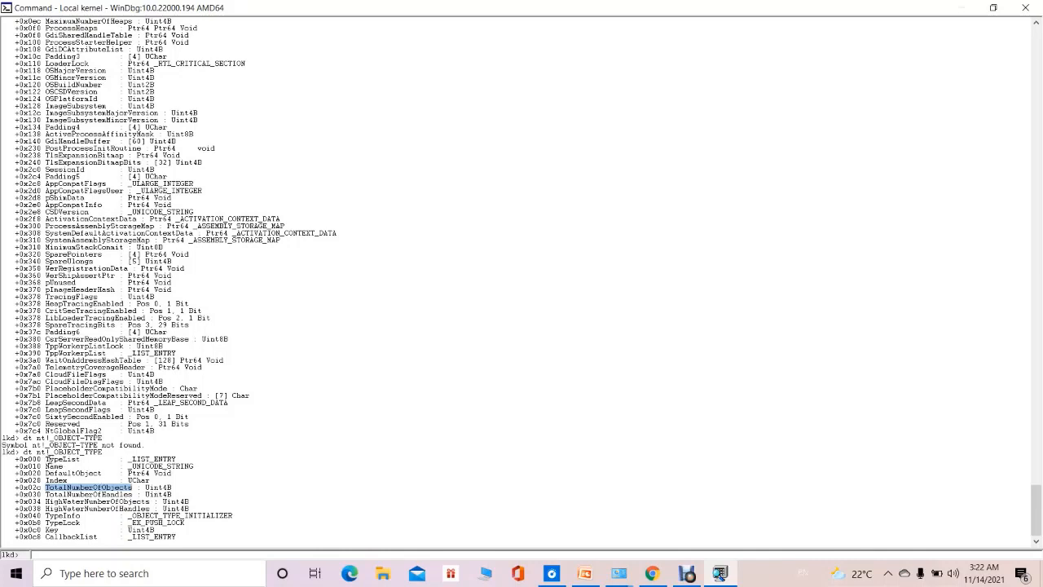
double_click(57, 459)
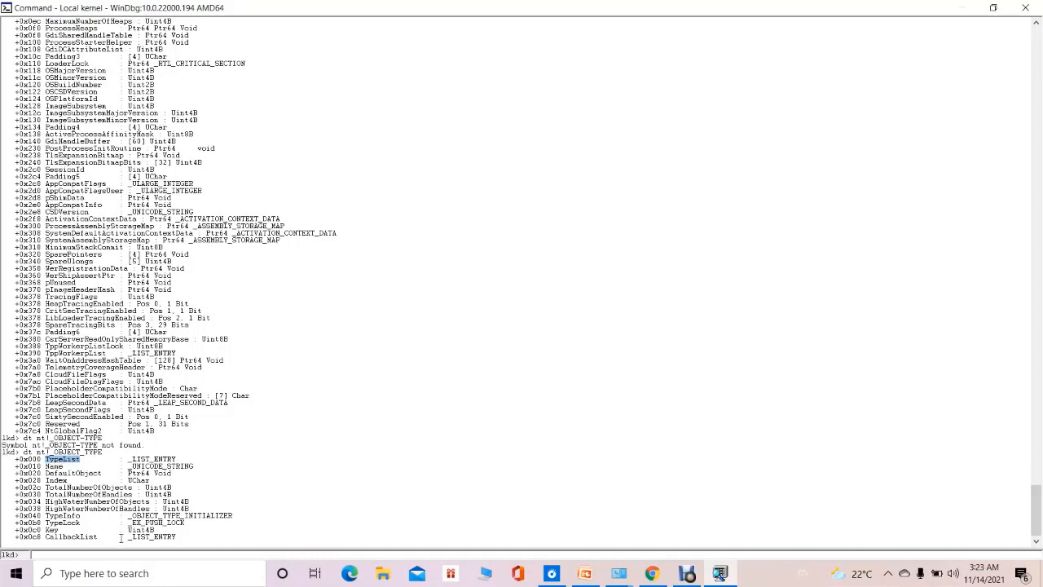
double_click(47, 493)
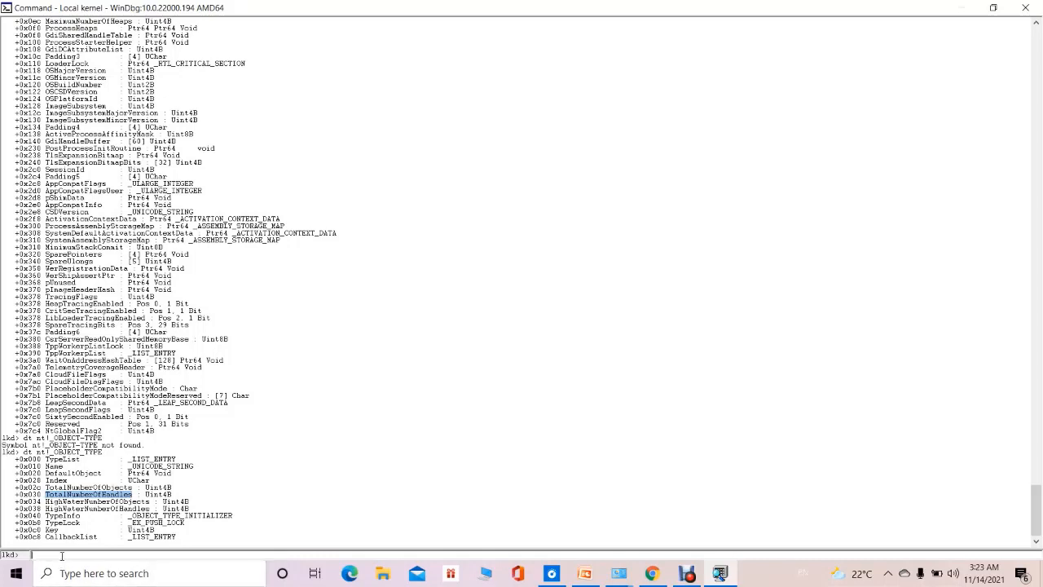
Display the file object structure by running dt nt!_FILE_OBJECT.
text(dt)
key(BackSpace)
text(dt)
text( nt)
text(!)
text(O)
text(IL)
text(E)
text(_OBJECT)
key(Return)
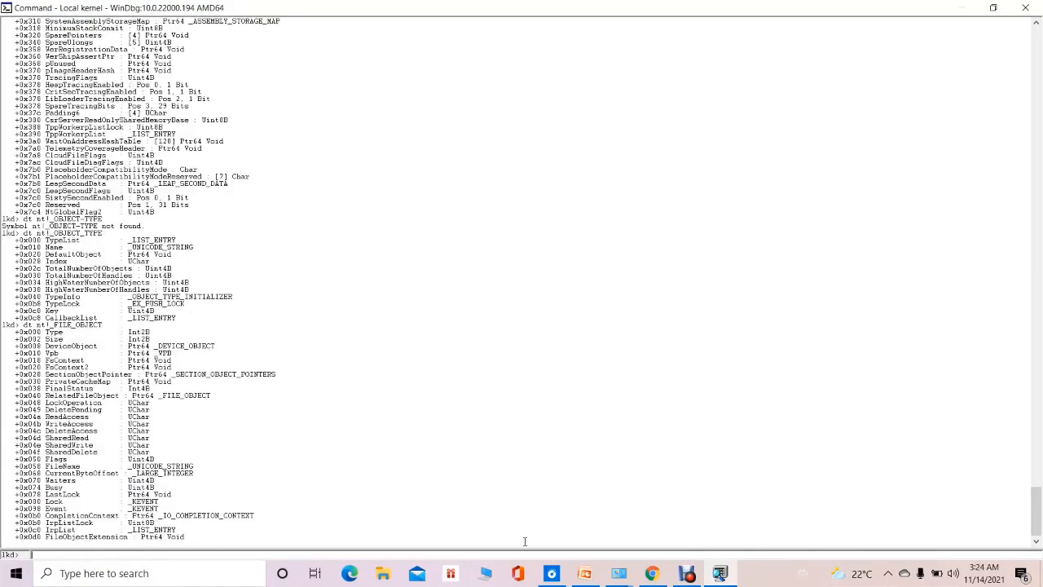
click(688, 575)
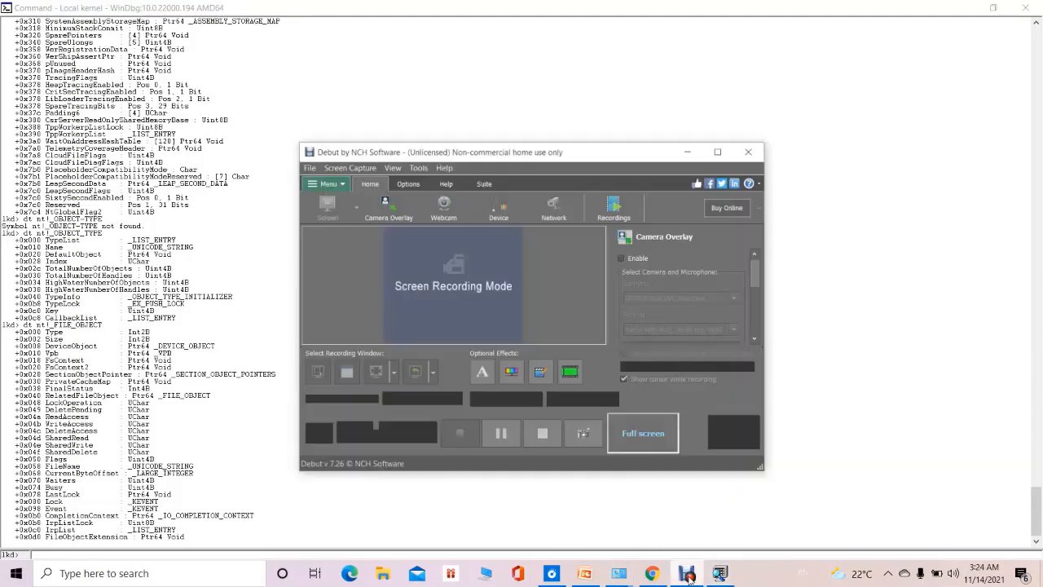
click(499, 430)
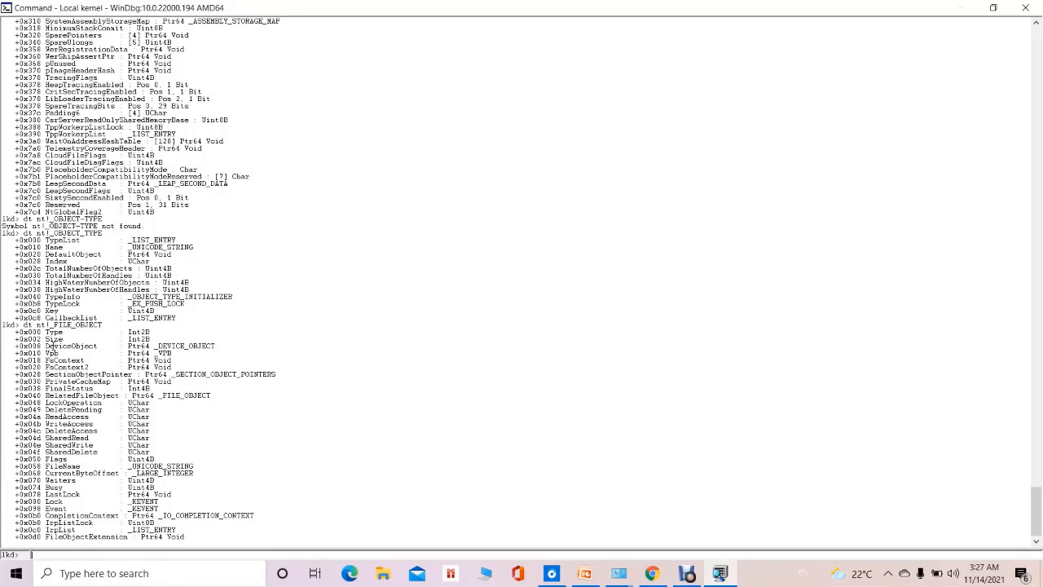
Highlight the Type, Size and ReadAccess fields of the _FILE_OBJECT listing, and finally its dt nt!_FILE_OBJECT command line.
double_click(53, 332)
click(133, 357)
double_click(46, 338)
double_click(46, 417)
triple_click(20, 324)
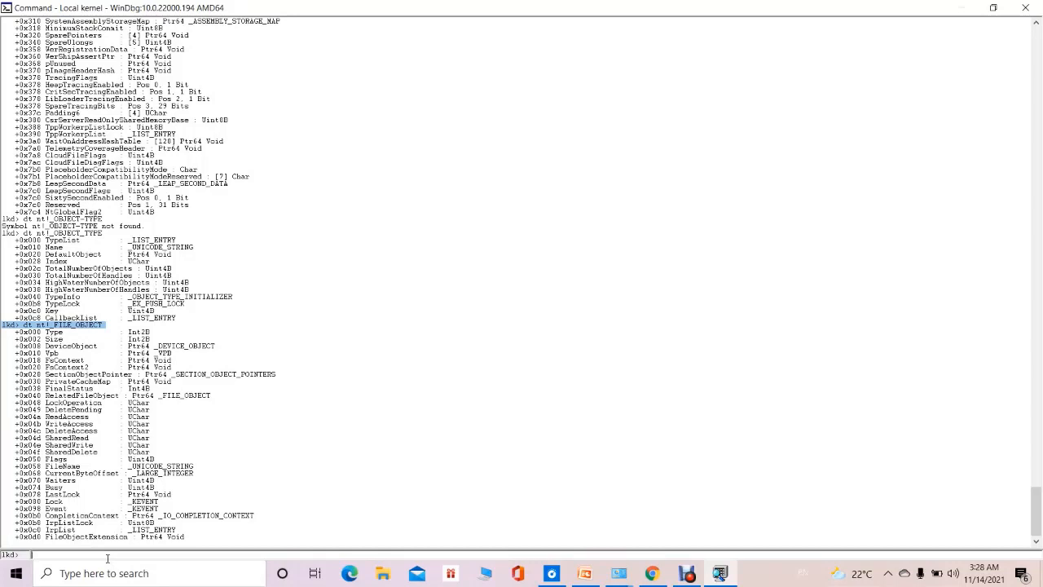
Display the registry key body structure by running dt nt!_CM_KEY_BODY.
text(d)
key(BackSpace)
text(dt)
key(BackSpace)
key(BackSpace)
text(ds nt)
text(CH_KEY_BODY)
key(Return)
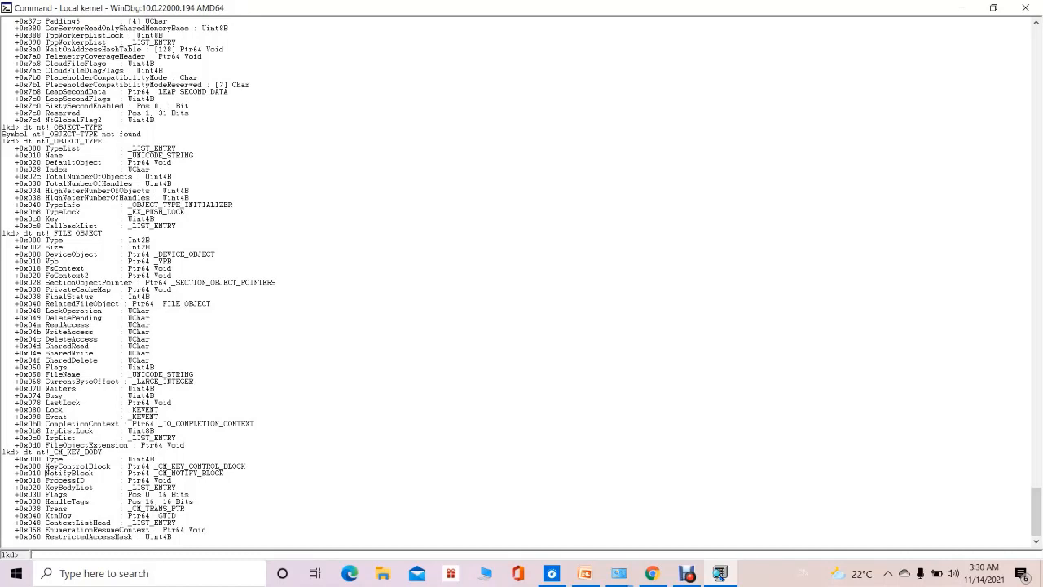
Highlight the NotifyBlock, Type and KeyControlBlock fields in the _CM_KEY_BODY listing, ending on KeyControlBlock.
double_click(47, 472)
click(47, 472)
double_click(47, 459)
click(46, 466)
double_click(47, 466)
click(46, 467)
double_click(47, 466)
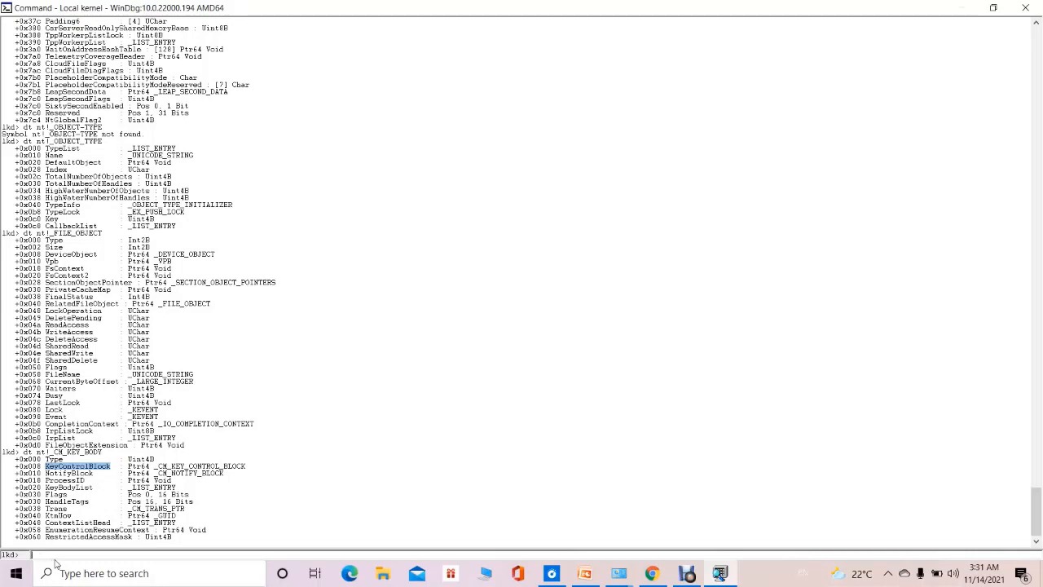
Display the key control block structure by running dt nt!_CM_KEY_CONTROL_BLOCK and highlight its KcbLastWriteTime field.
text(dt nt!)
key(BackSpace)
key(BackSpace)
text(!_CM_KEY)
text(CONTROL_BLOCK)
key(Return)
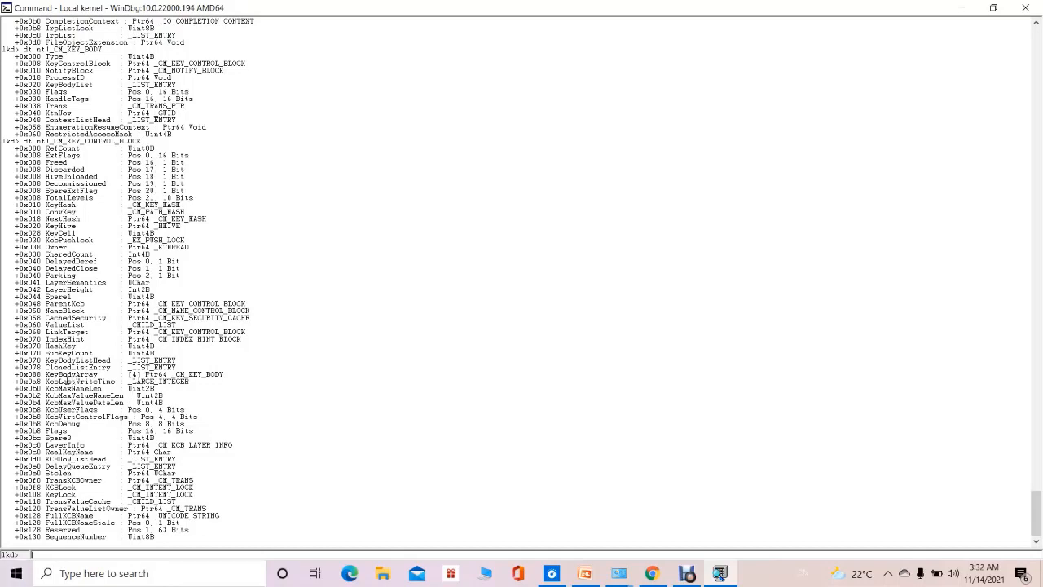
double_click(48, 380)
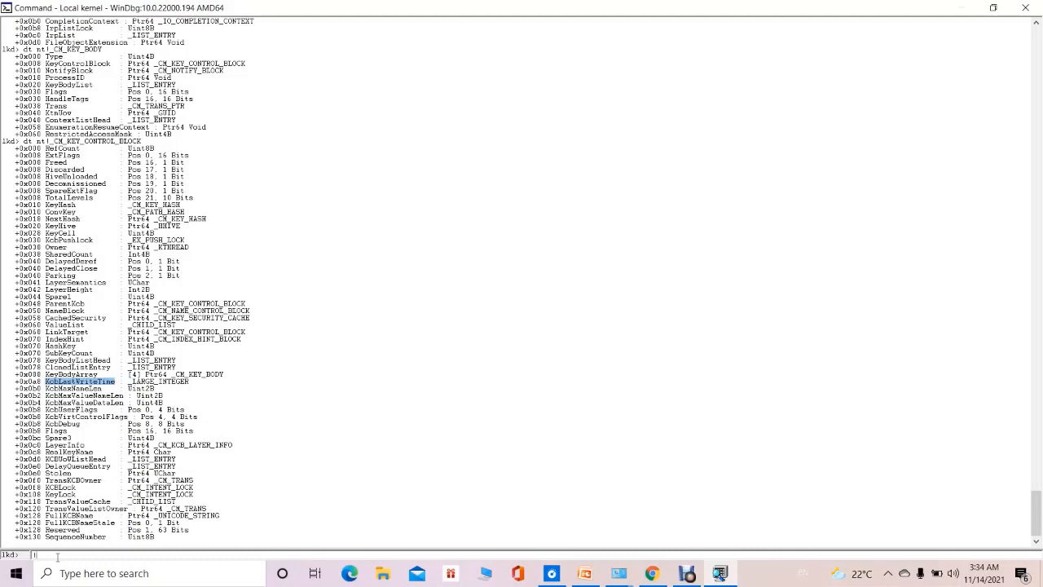
List all running processes on the system with the !process 0 command.
text(pro)
key(BackSpace)
key(BackSpace)
key(BackSpace)
text(process 0)
key(Return)
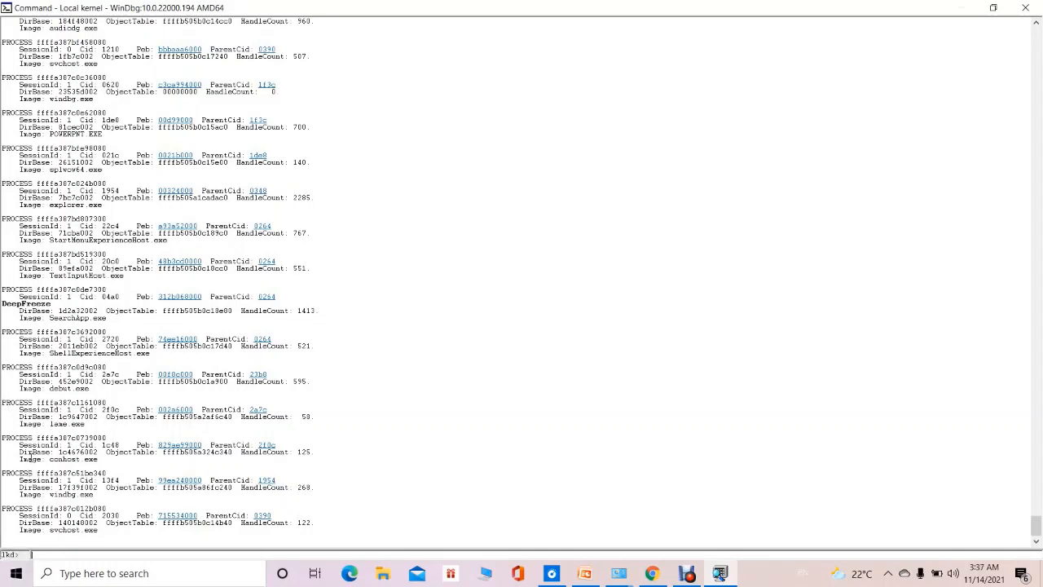
double_click(38, 507)
right_click(38, 508)
double_click(38, 506)
right_click(38, 507)
double_click(36, 508)
click(52, 136)
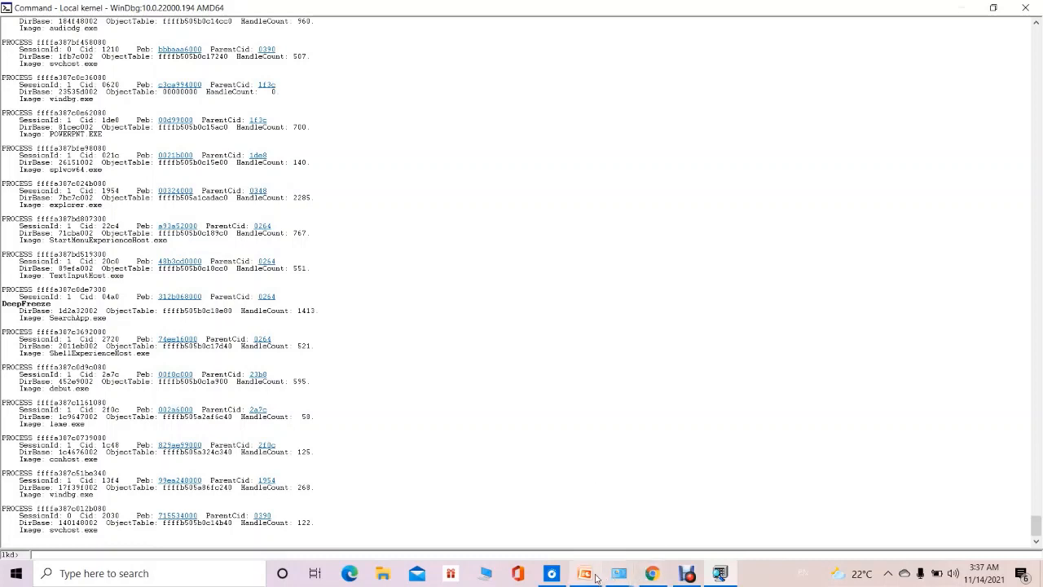
mouse_move(589, 577)
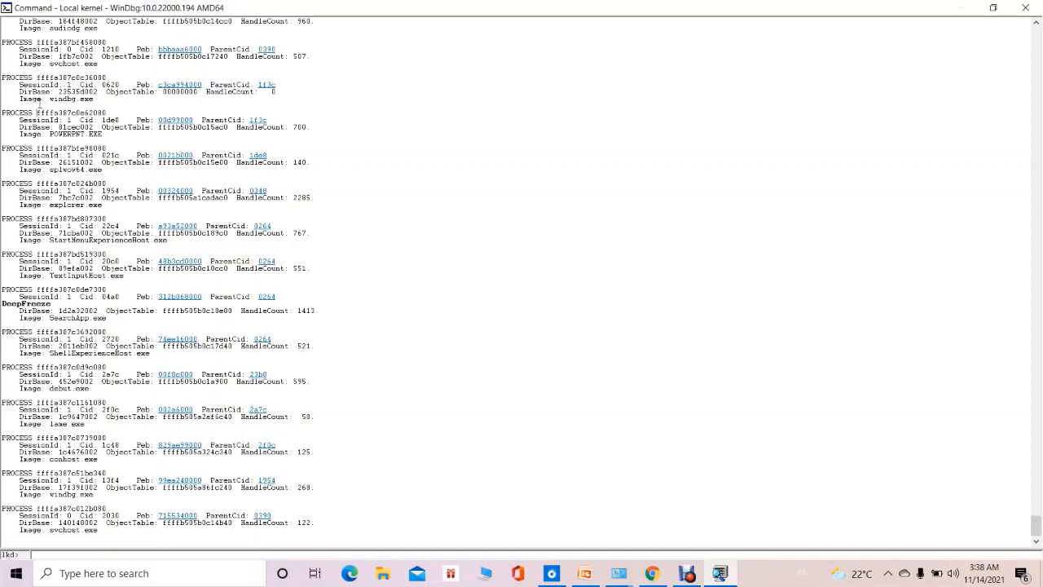
Select the process address of POWERPNT.EXE and enter dt -b nt!_EPROCESS at the prompt without running it.
drag(36, 114, 121, 110)
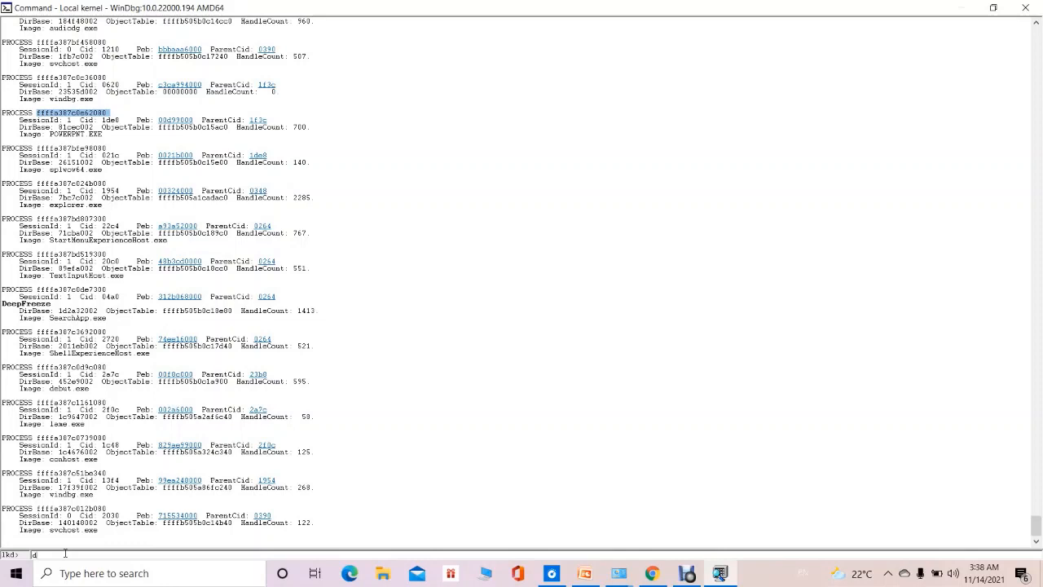
text(s)
text(b n)
text(t!_EPRO)
text(CESS)
Copy the POWERPNT.EXE process address ffffa387c0e62080, append it to the prepared dt command and run it.
click(71, 115)
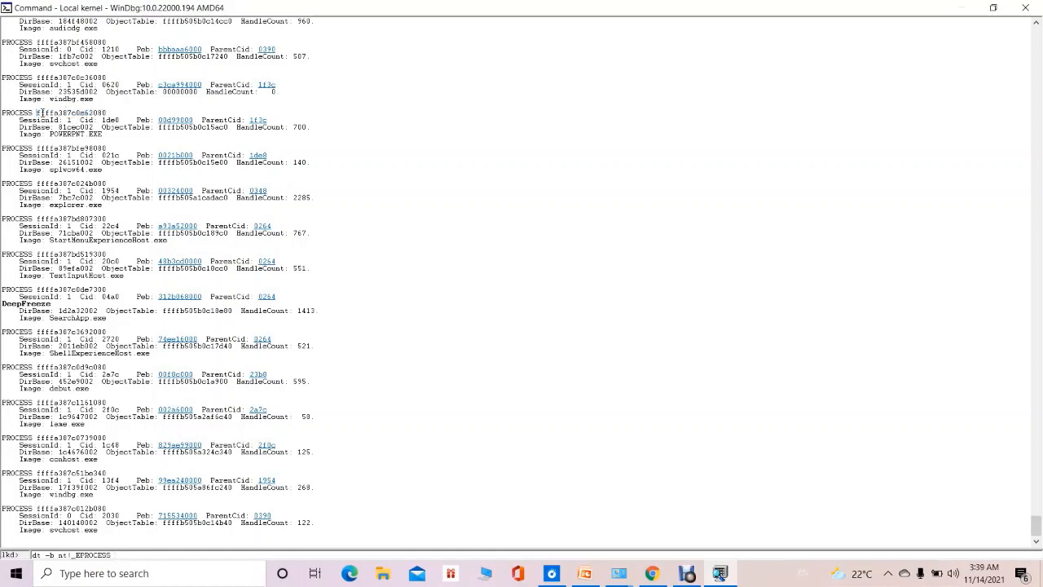
drag(37, 113, 109, 115)
click(114, 112)
drag(38, 112, 112, 113)
key(ctrl+c)
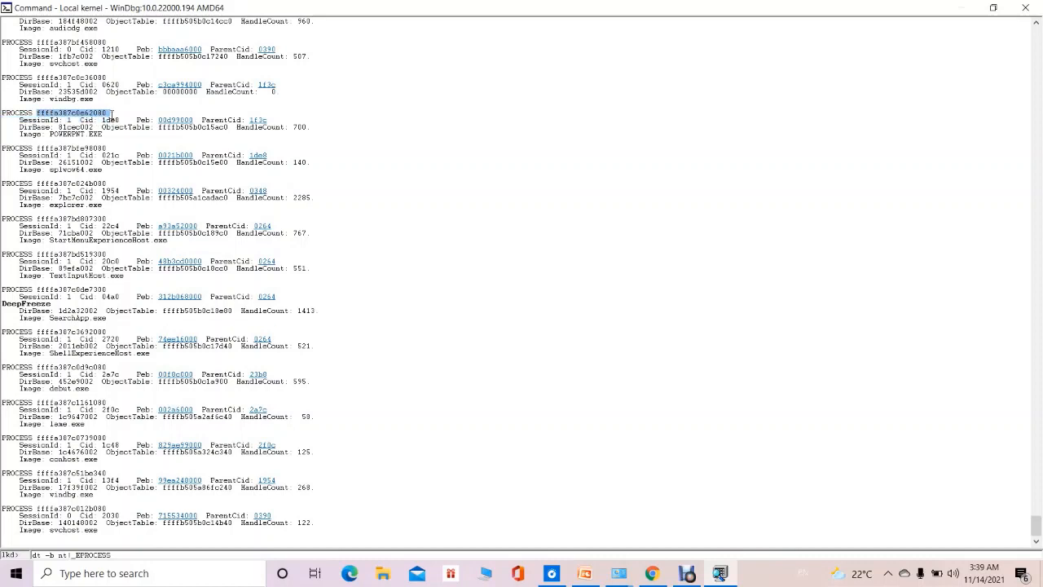
click(150, 552)
key(ctrl+v)
key(Return)
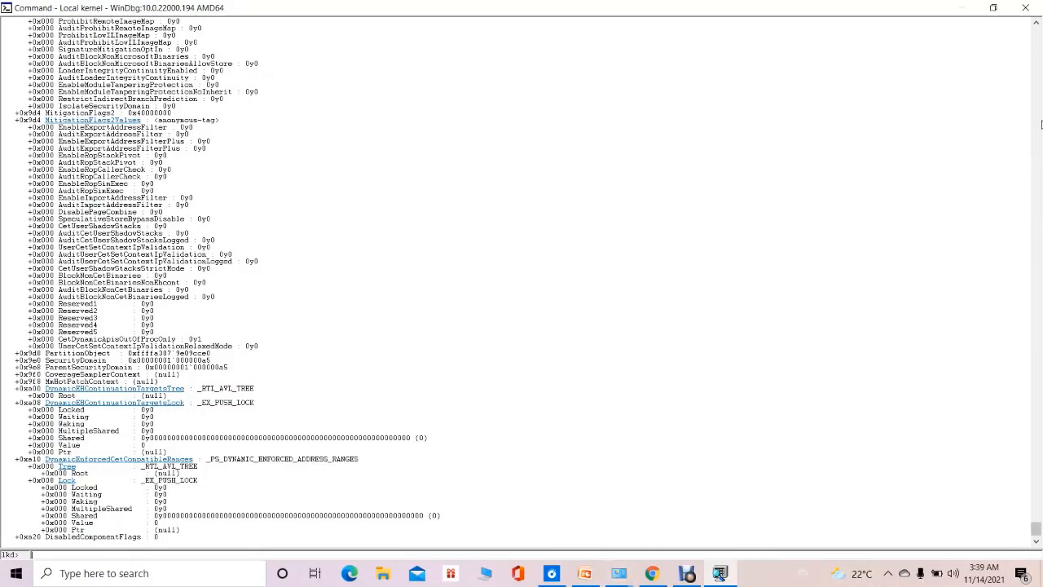
Review the _EPROCESS dump of POWERPNT.EXE back to its command line and highlight the -b option there.
scroll(1041, 124, up, 15)
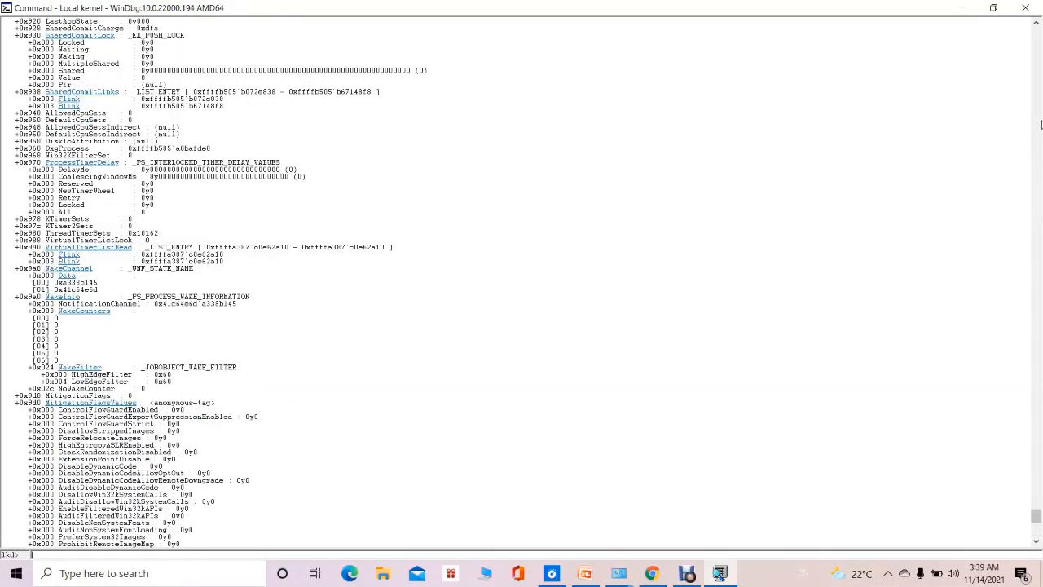
scroll(1040, 123, up, 10)
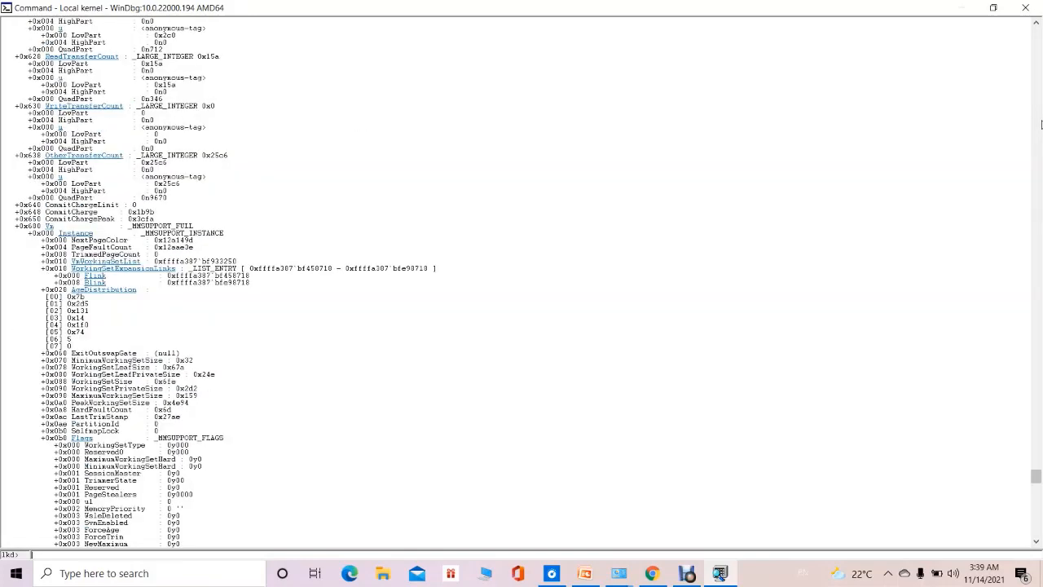
scroll(1041, 124, up, 10)
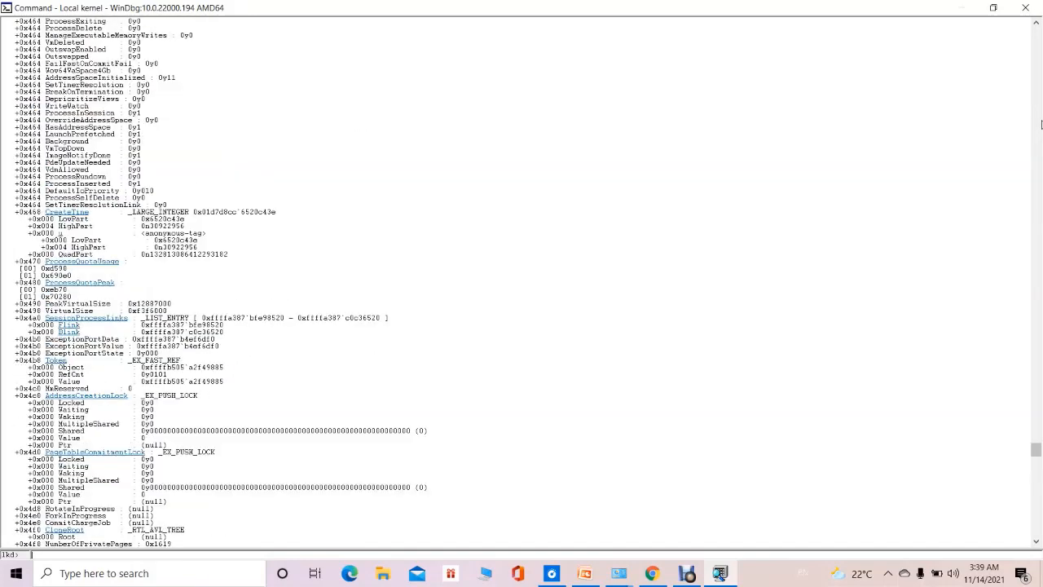
scroll(1040, 124, up, 10)
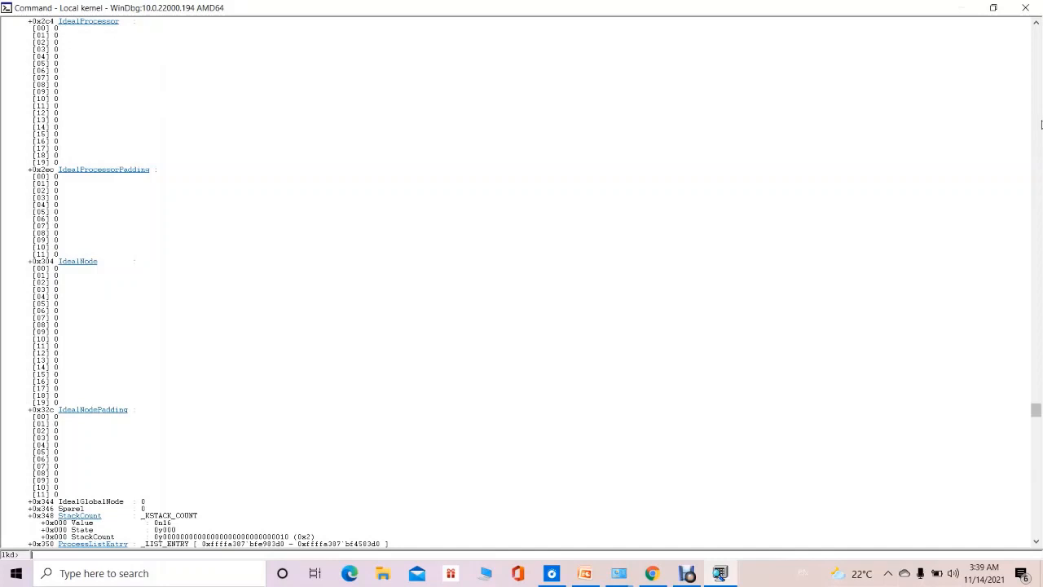
scroll(1040, 124, up, 3)
scroll(1041, 123, up, 6)
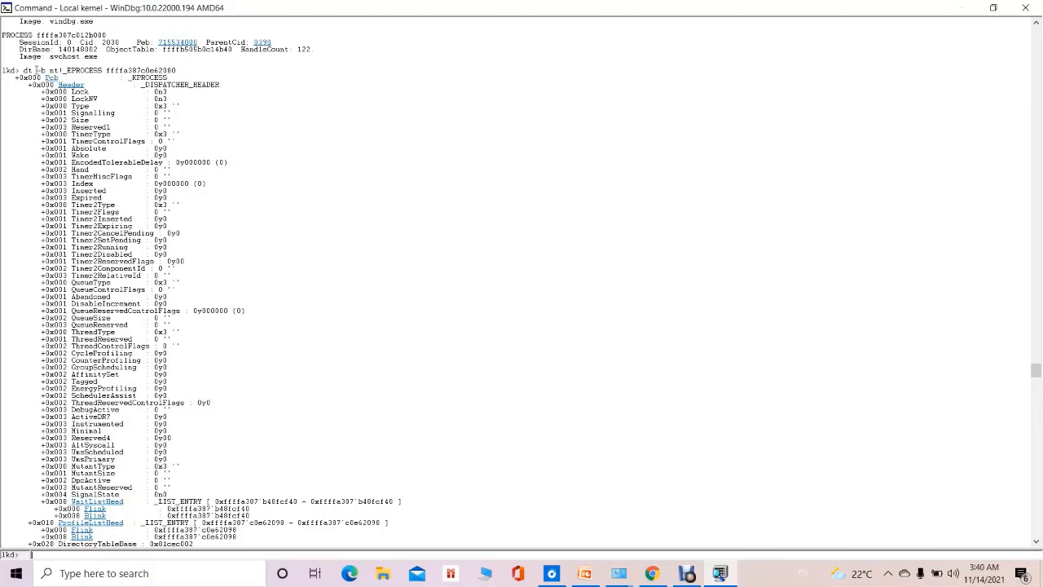
drag(36, 70, 48, 70)
drag(379, 522, 452, 506)
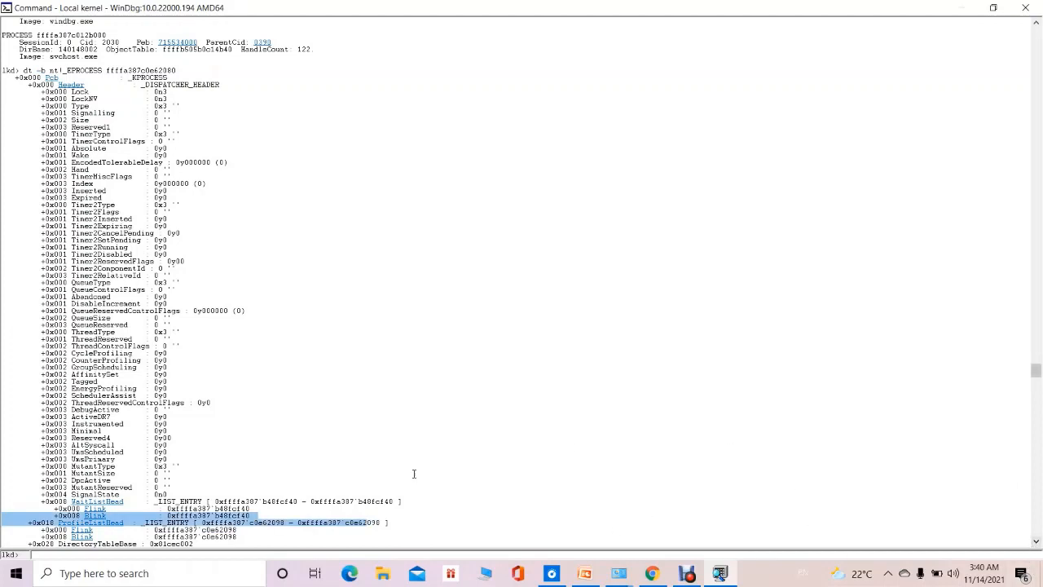
click(188, 395)
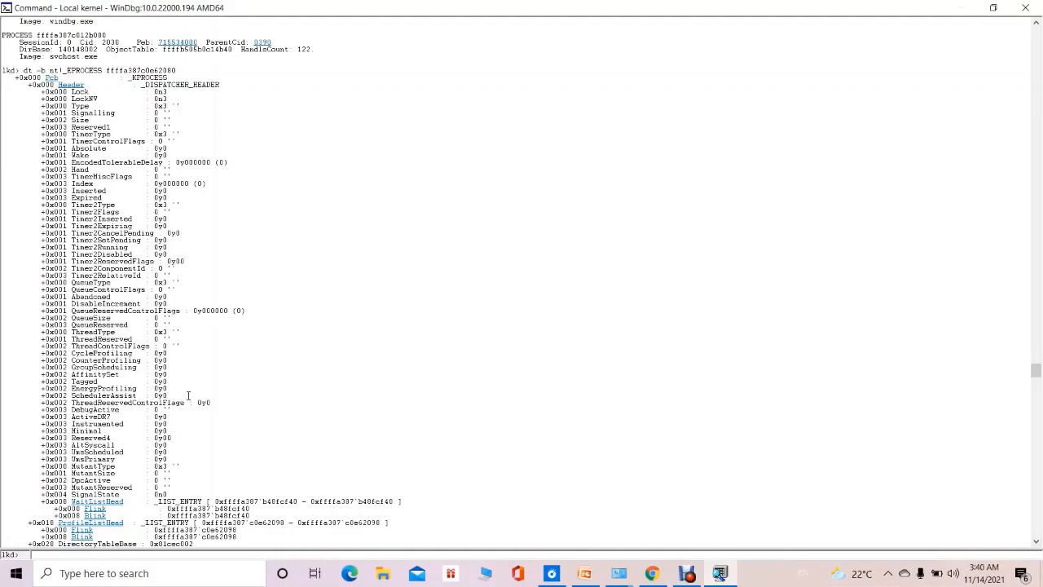
Search the _EPROCESS dump for createTime and highlight the value of the CreateTime field.
key(ctrl+f)
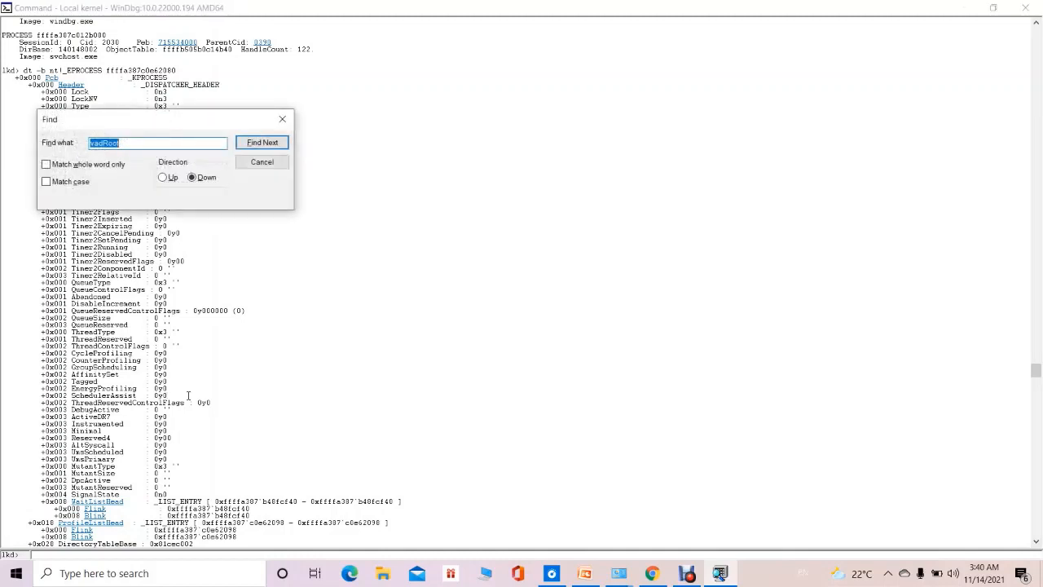
text(createTime)
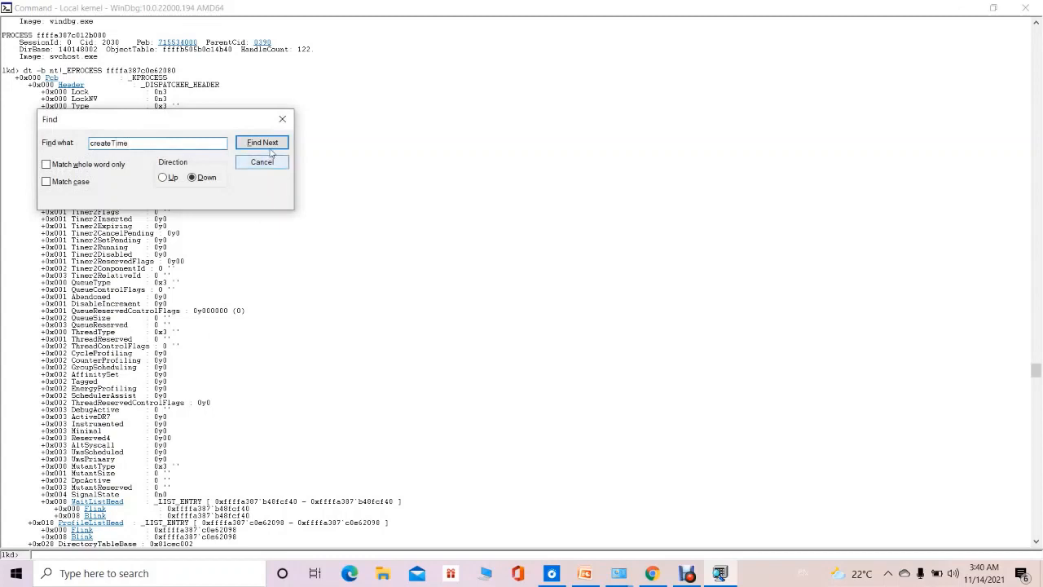
click(263, 143)
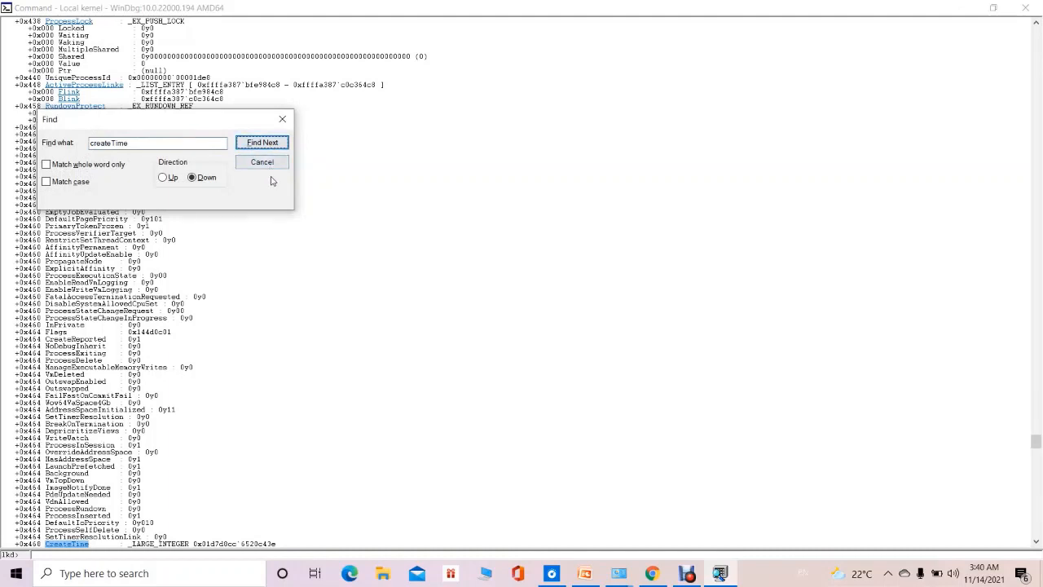
click(268, 163)
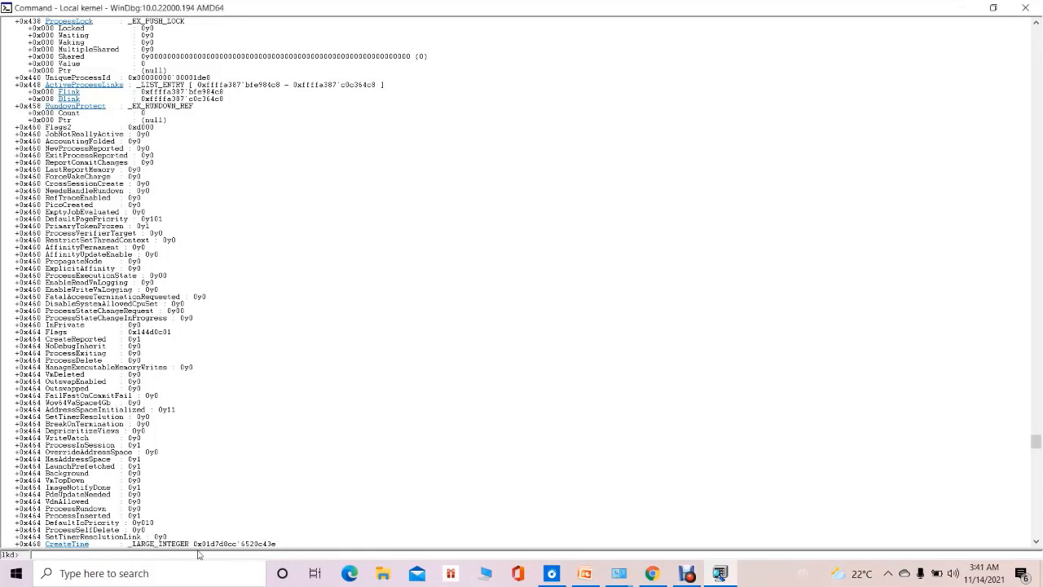
drag(194, 543, 293, 546)
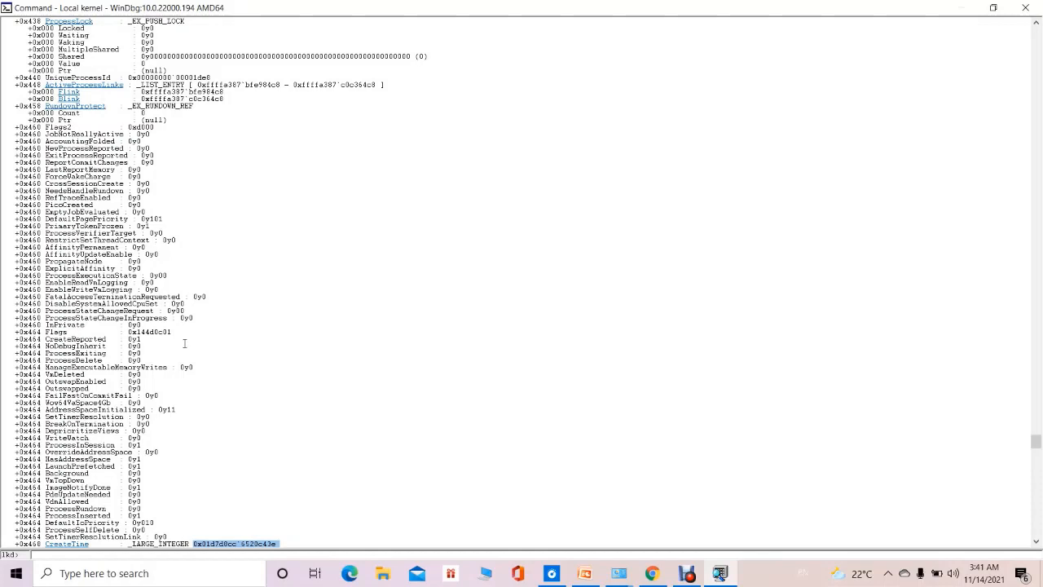
click(184, 343)
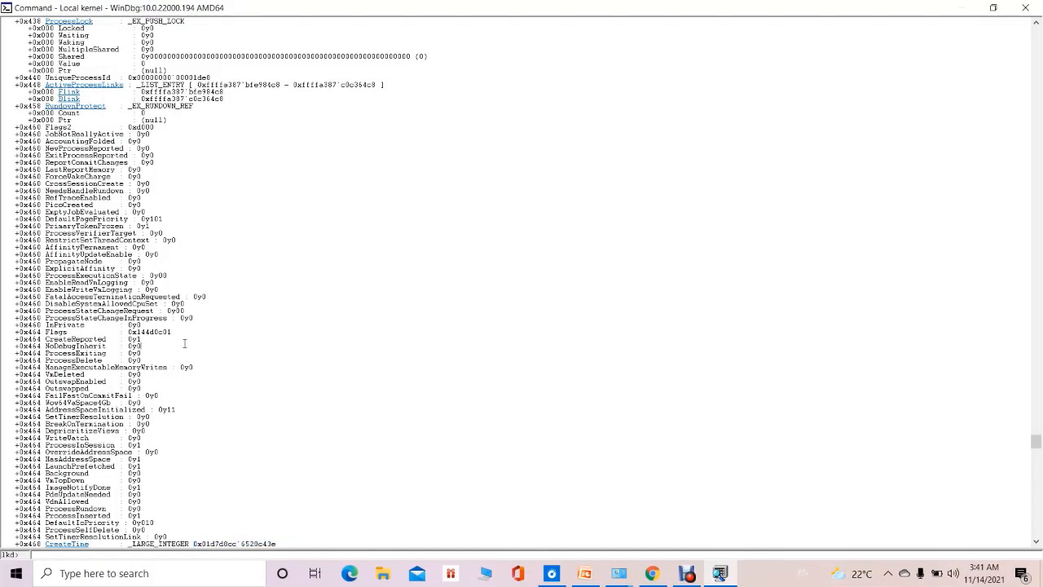
Search the _EPROCESS dump for vadRoot and close the search.
key(ctrl+f)
text(v)
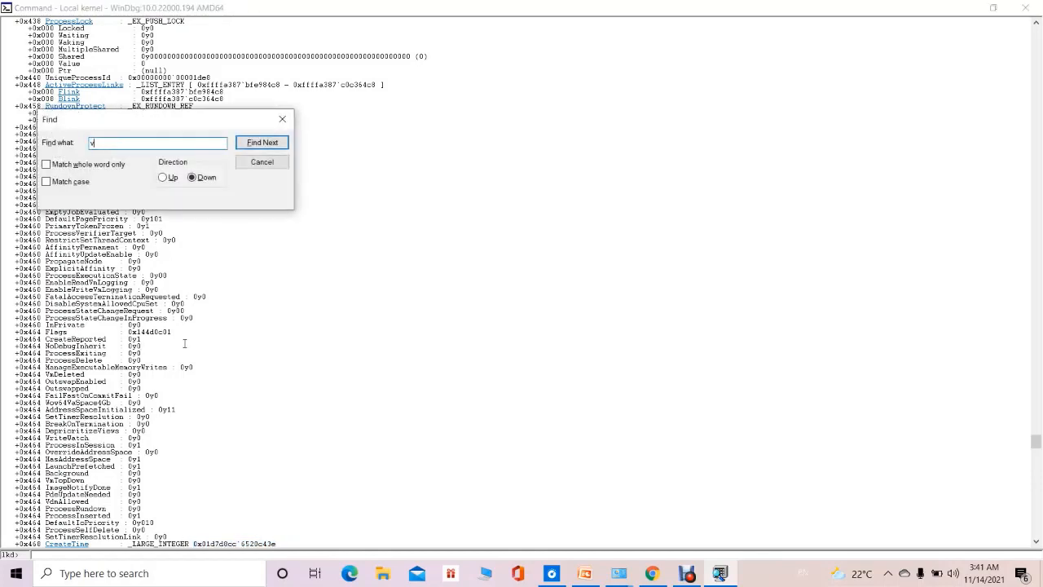
text(adRoot)
click(260, 145)
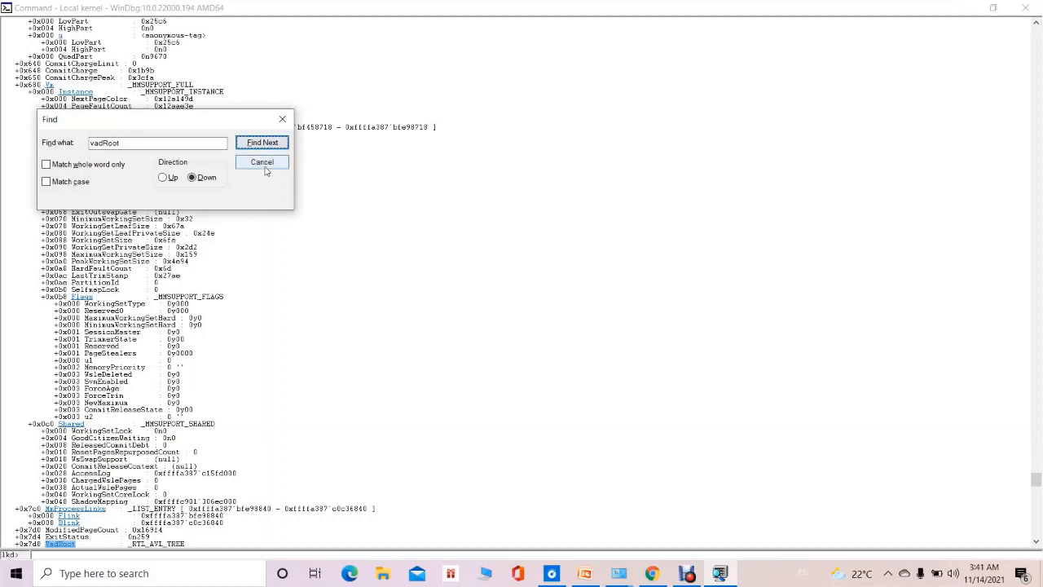
click(263, 162)
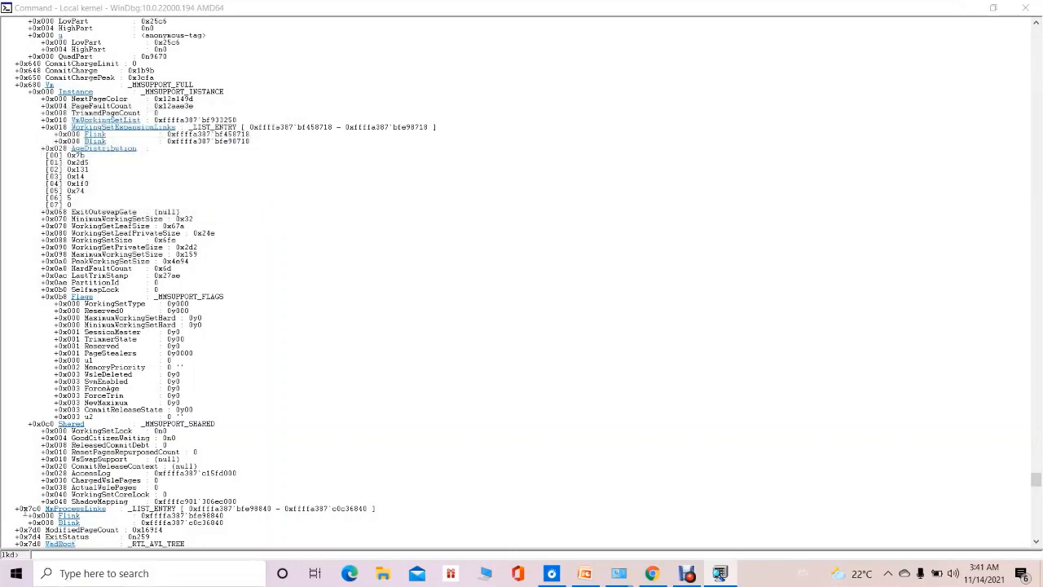
Copy the Root address under VadRoot and list the process's virtual address descriptors by running !vad ffffa387bcfbc820.
click(1036, 541)
click(1036, 543)
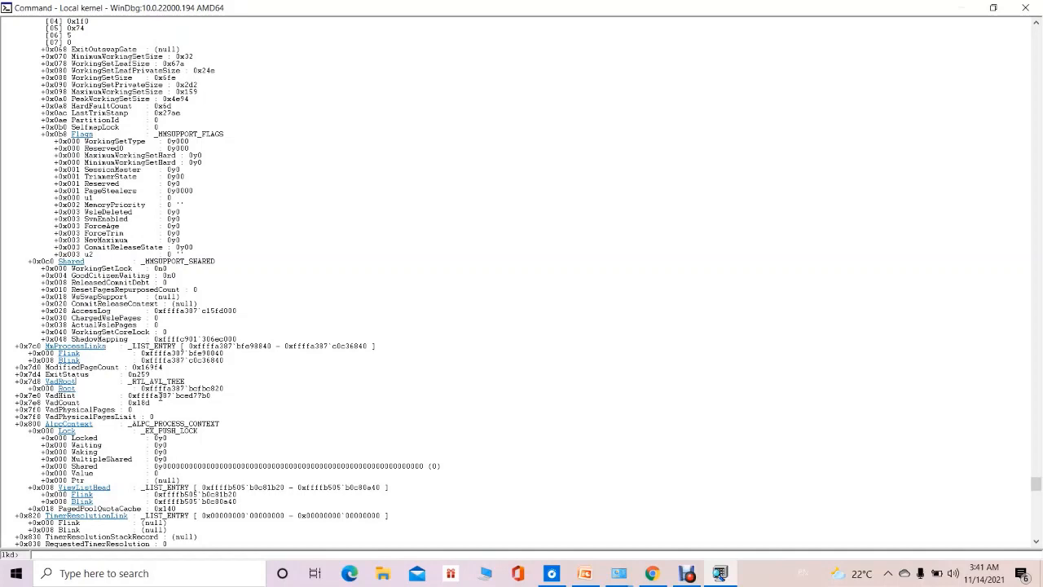
drag(148, 389, 233, 390)
key(ctrl+c)
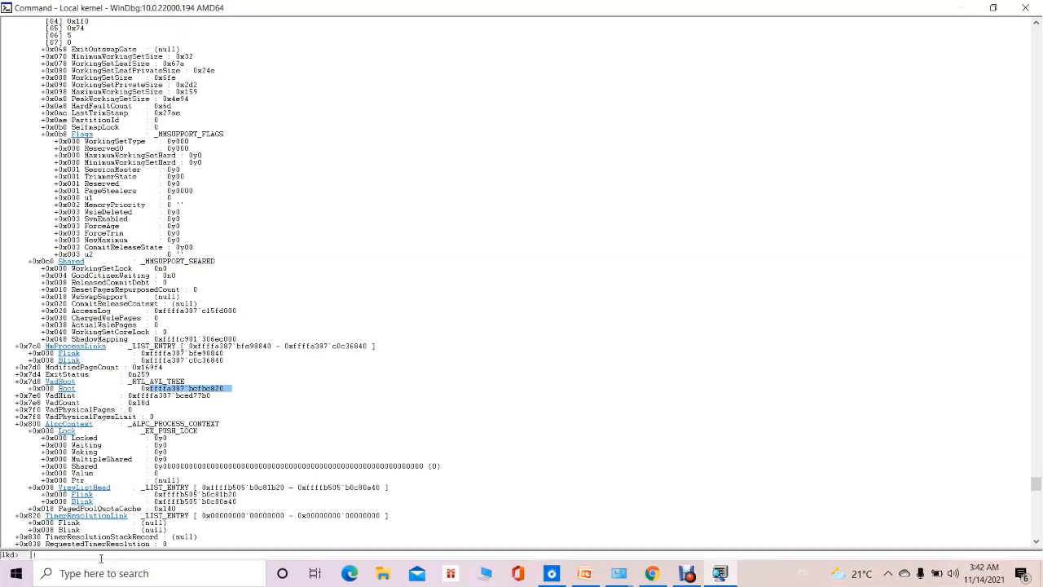
text(vad)
key(ctrl+v)
key(BackSpace)
drag(54, 555, 144, 561)
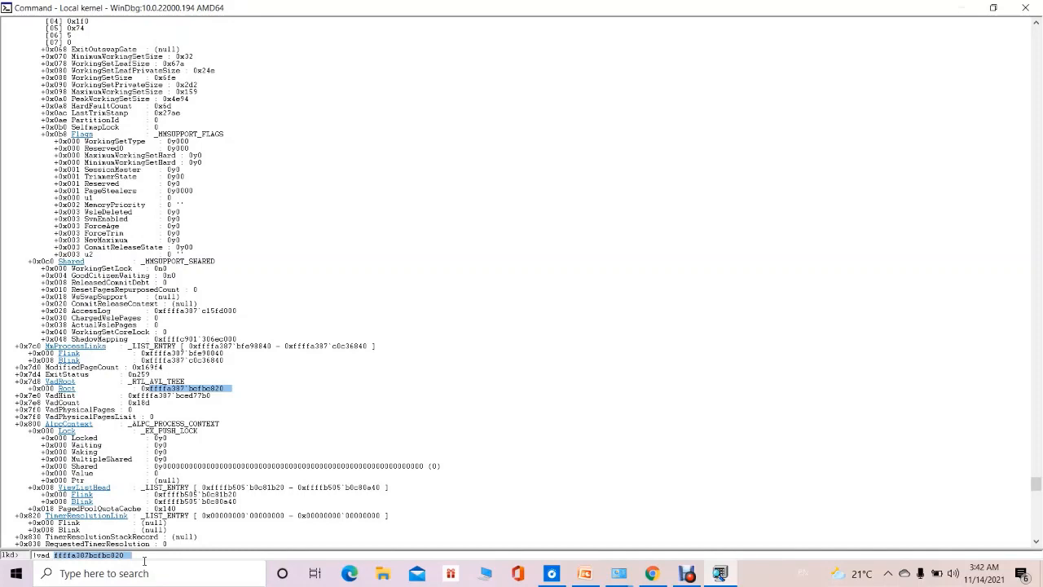
click(139, 558)
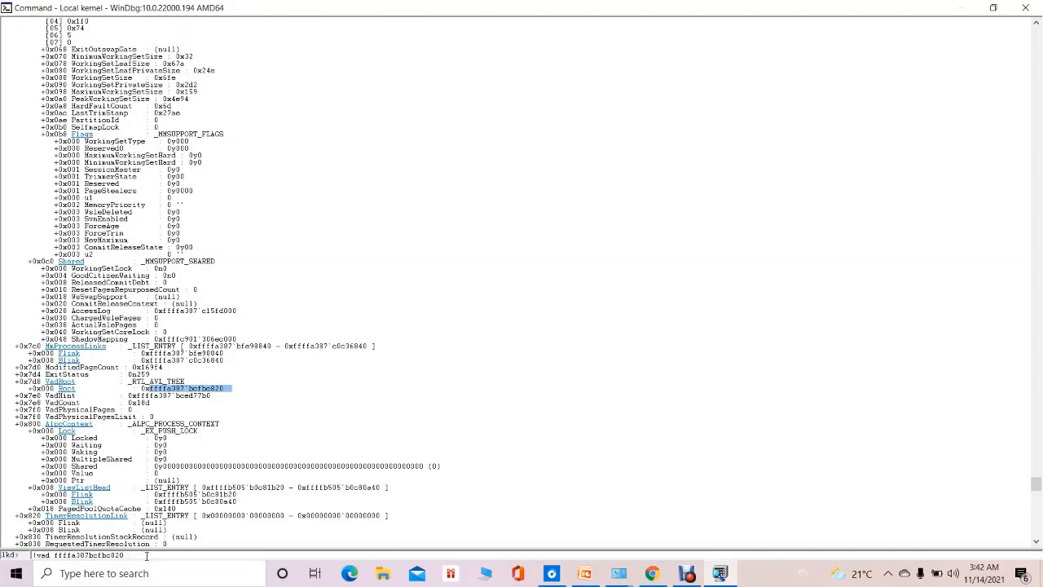
key(Return)
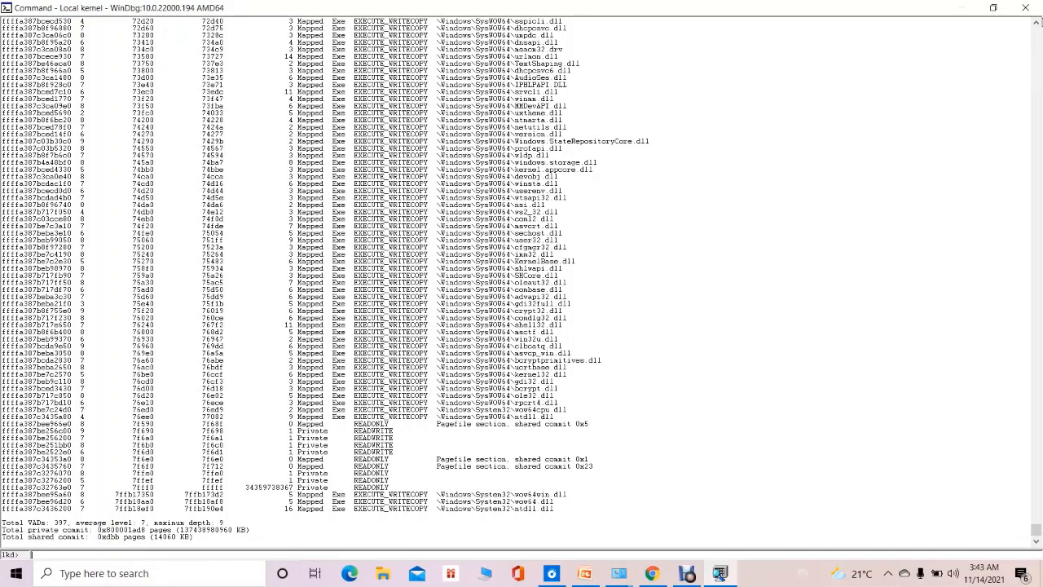
Examine the VAD listing from its end back to the !vad command, checking the memory types, protections and mapped files.
click(1036, 23)
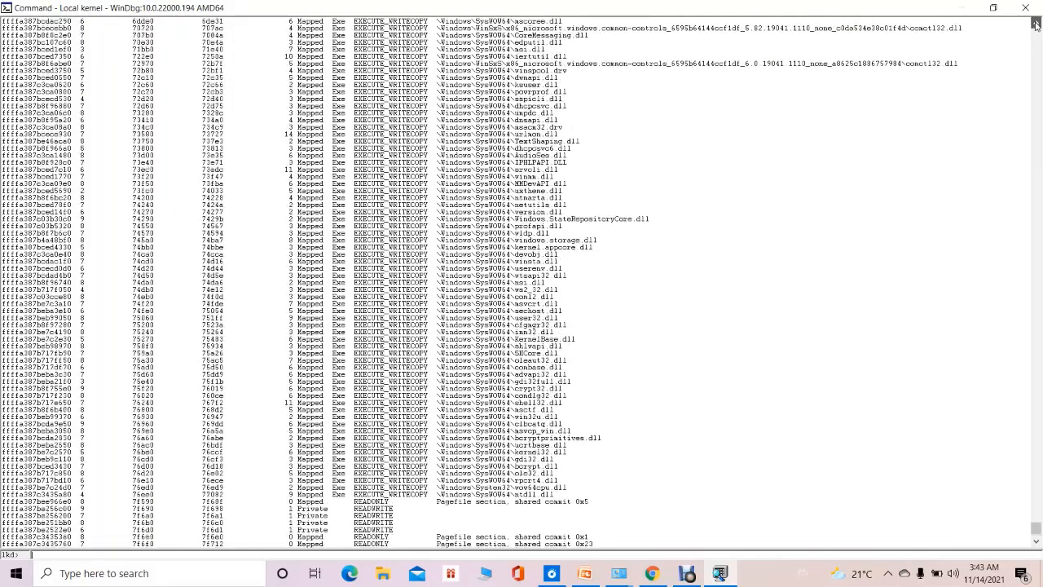
click(1035, 26)
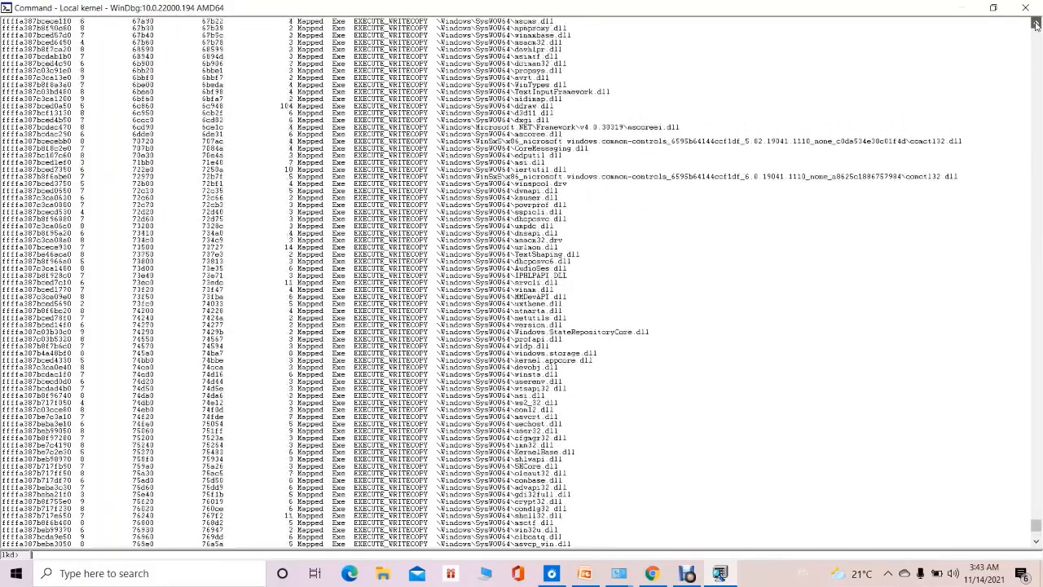
click(1036, 25)
click(1035, 25)
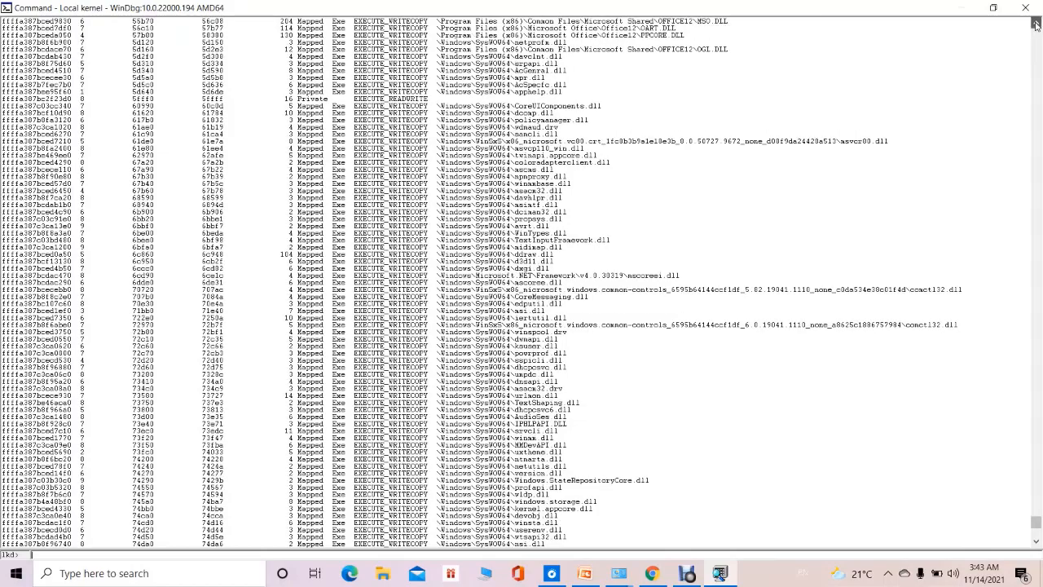
click(1035, 25)
click(1036, 25)
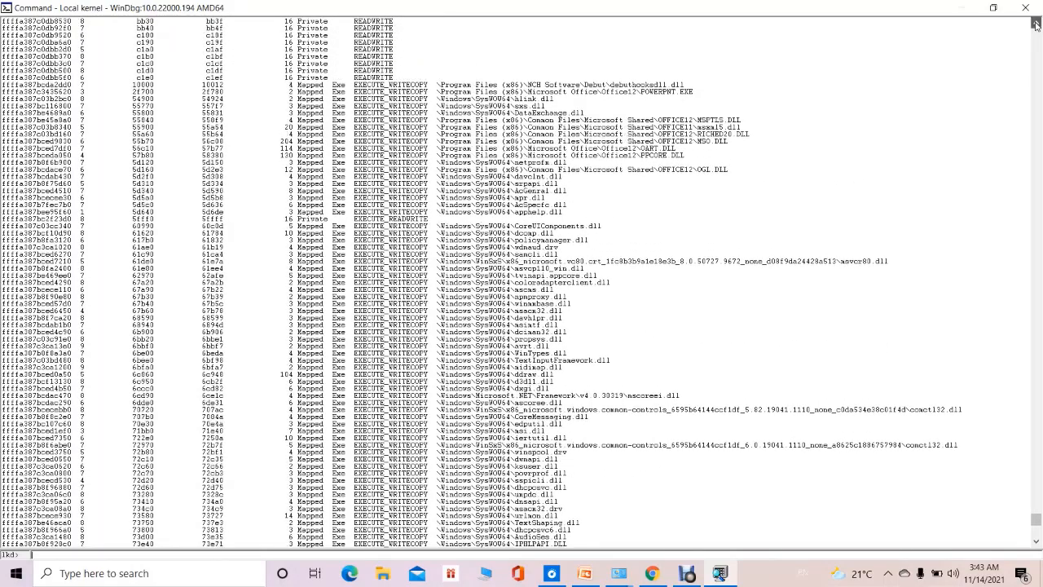
click(1035, 25)
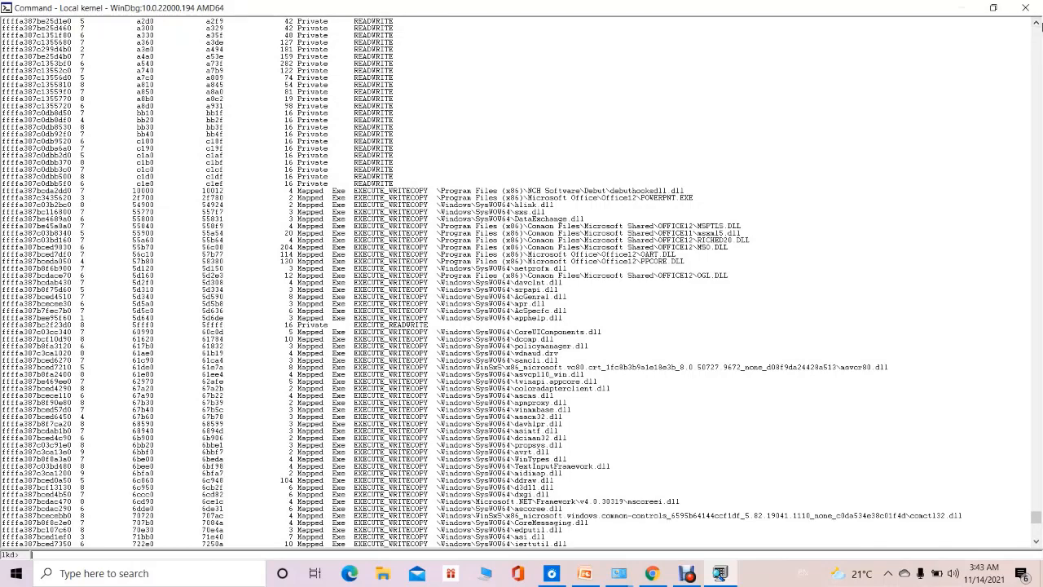
click(1035, 26)
drag(1034, 26, 1035, 26)
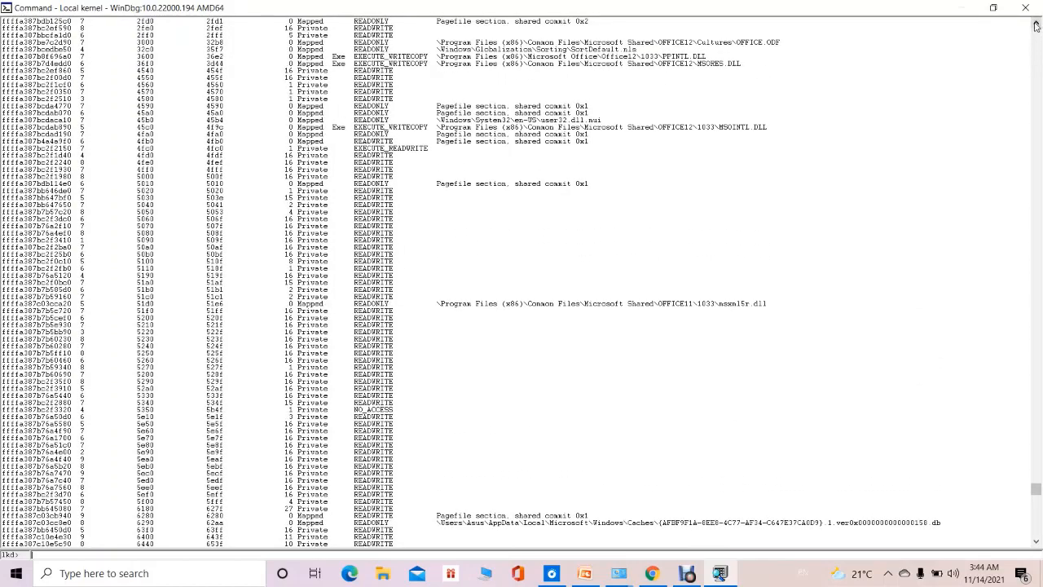
drag(1035, 26, 1035, 26)
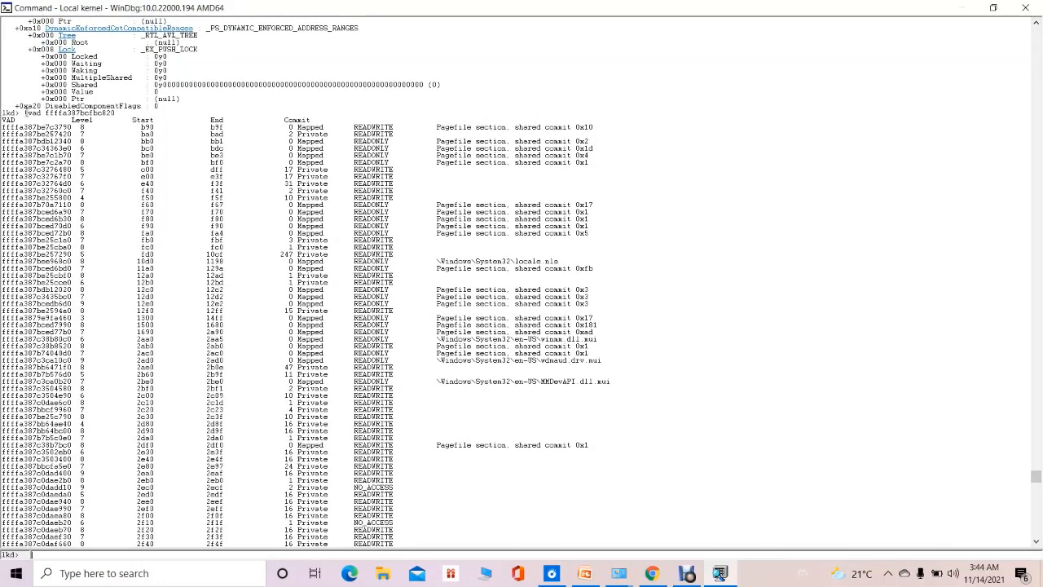
Examine the !vad command and the VAD column, then the first entry's address, level and start value.
drag(24, 112, 128, 119)
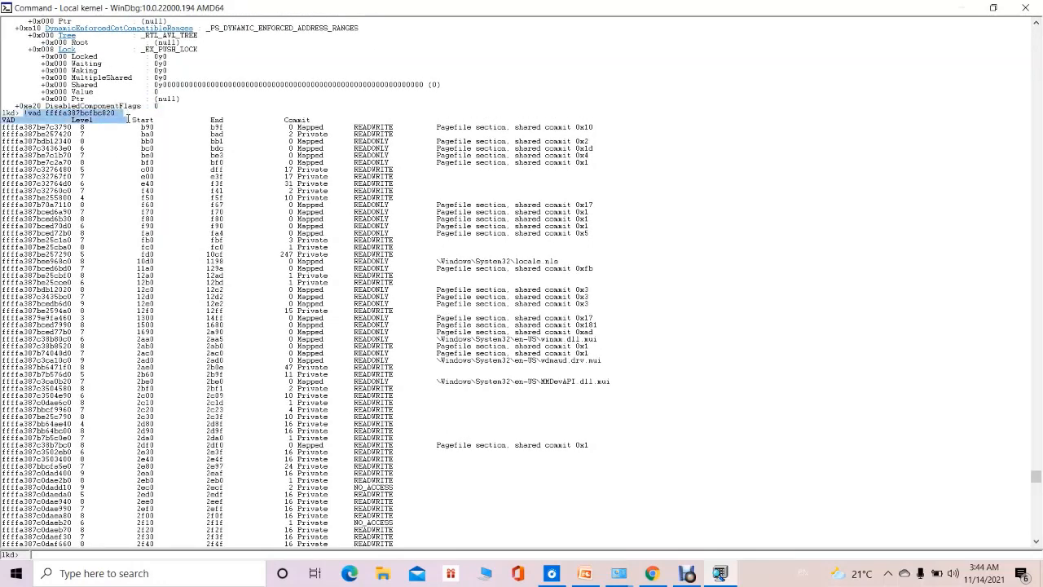
click(19, 127)
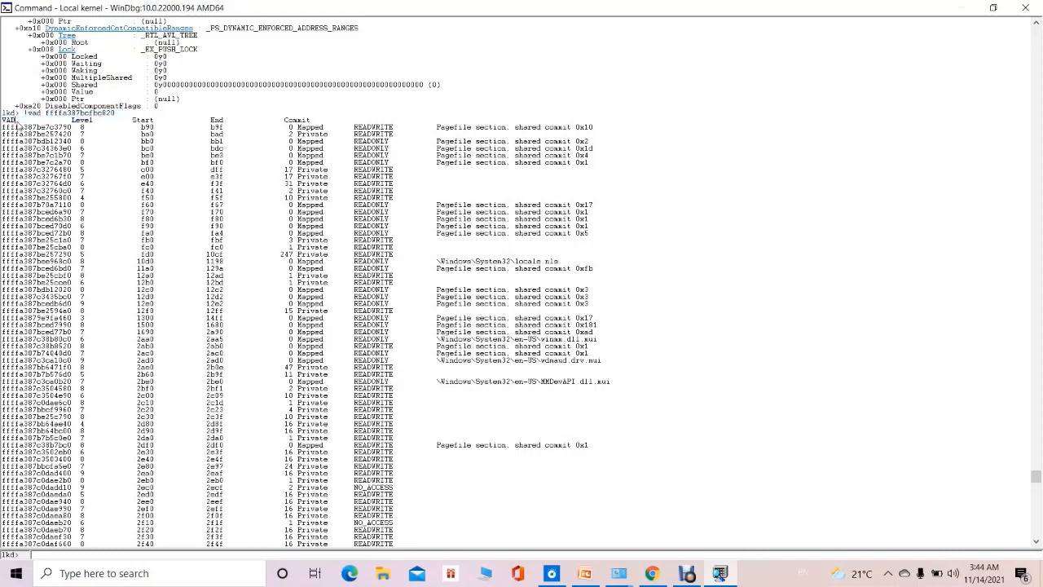
drag(6, 121, 19, 124)
drag(4, 127, 69, 128)
click(21, 163)
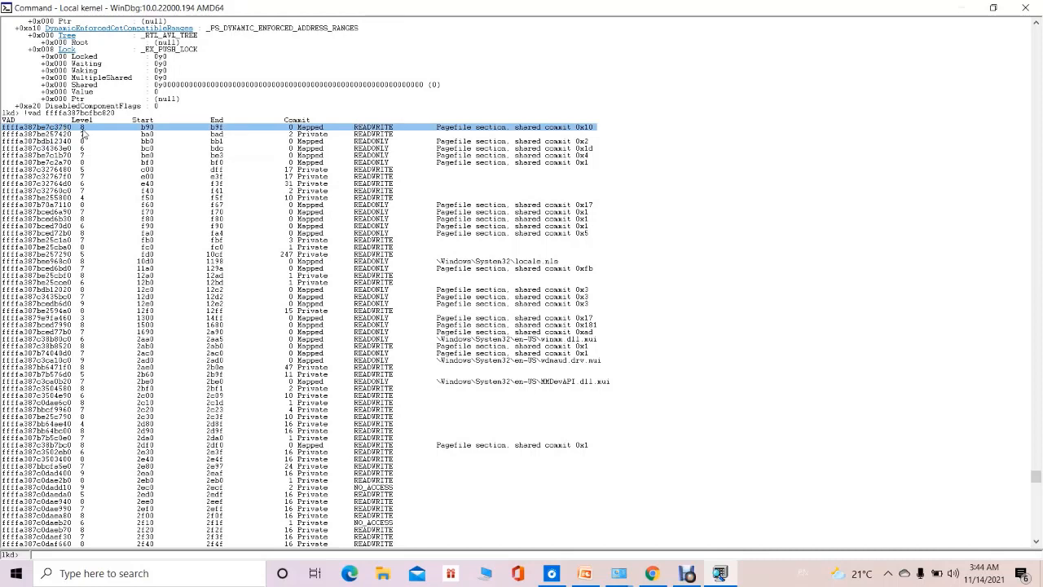
click(82, 132)
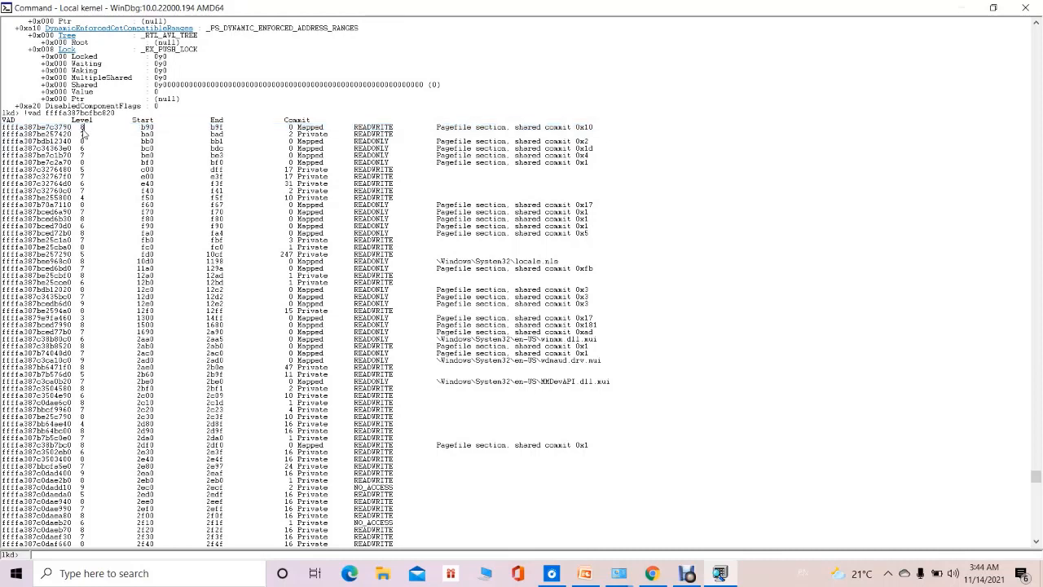
drag(85, 127, 117, 126)
drag(140, 127, 173, 129)
Search the VAD listing for powerpnt.exe and close the search.
click(1036, 541)
drag(1036, 541, 1036, 547)
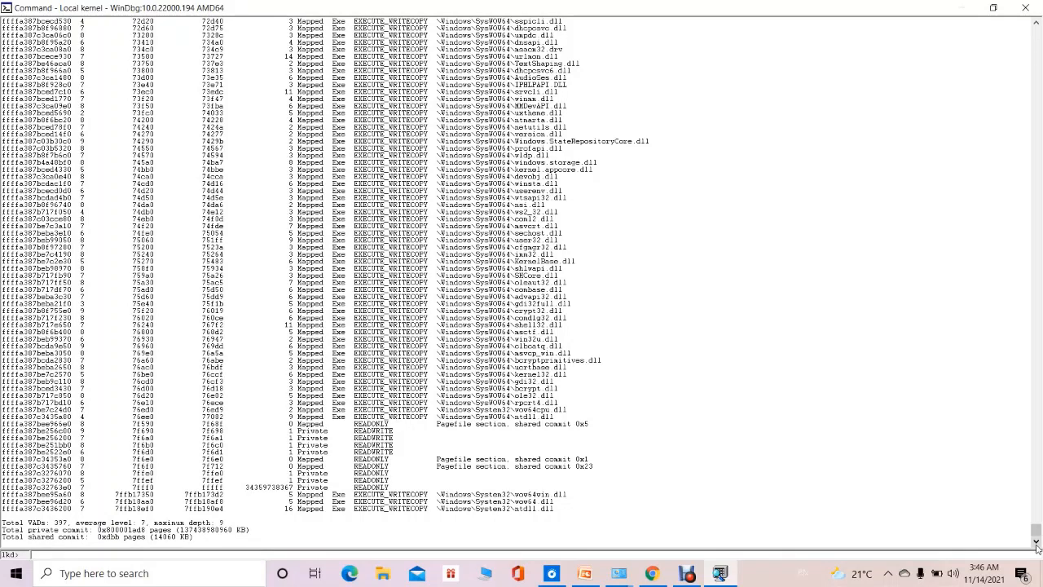
key(ctrl+f)
text(p)
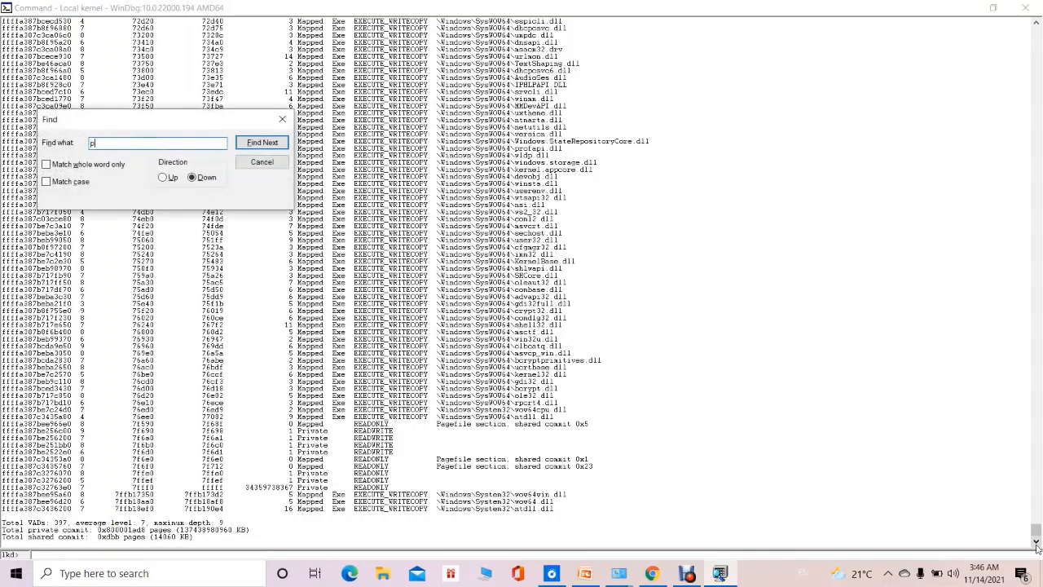
text(ower)
text(pnt)
text(.ex)
text(e)
key(Return)
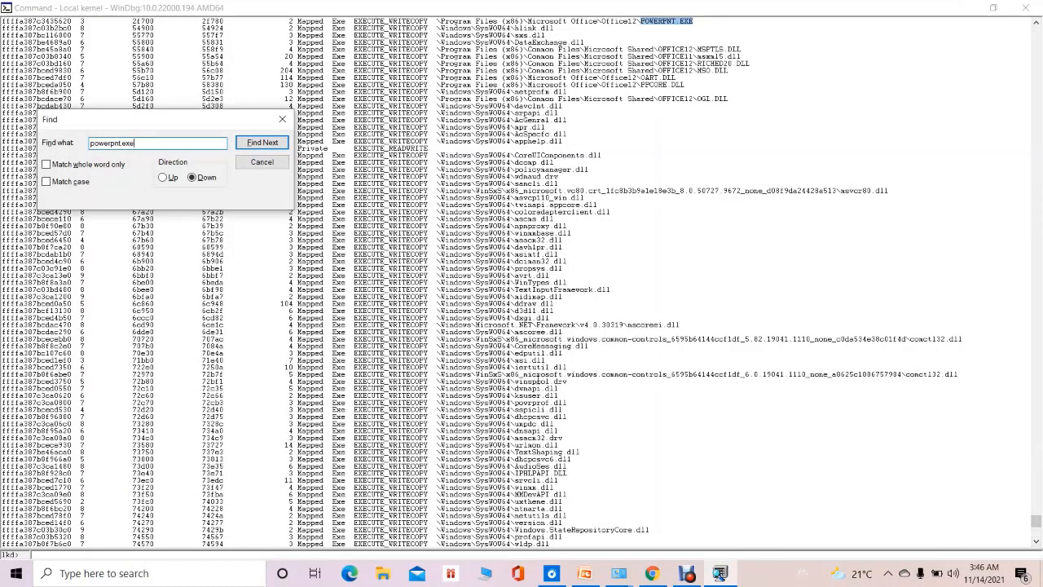
click(262, 164)
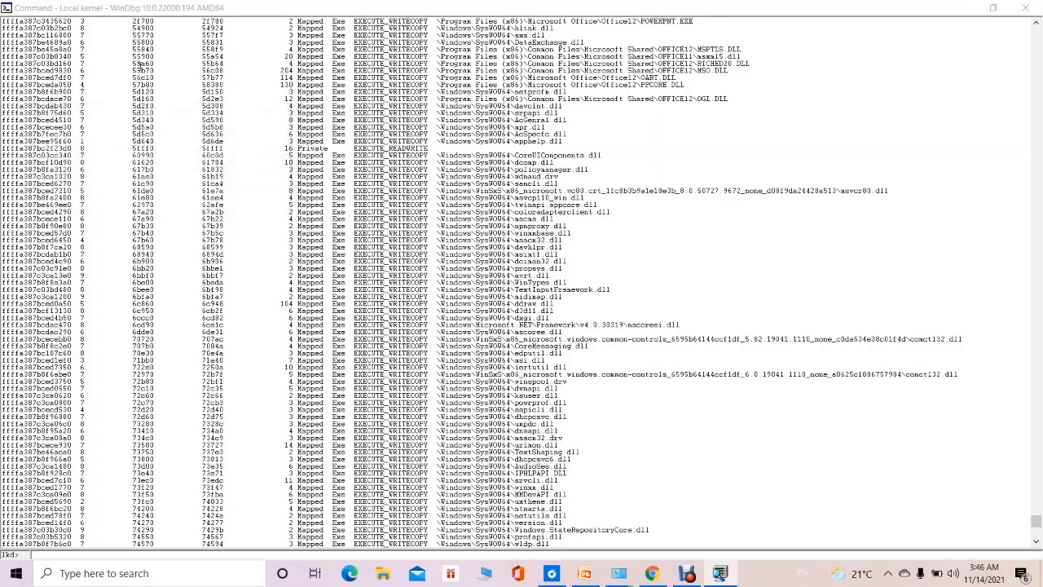
Highlight the VAD address, mapped file name, start and end values of the POWERPNT.EXE entry.
click(3, 23)
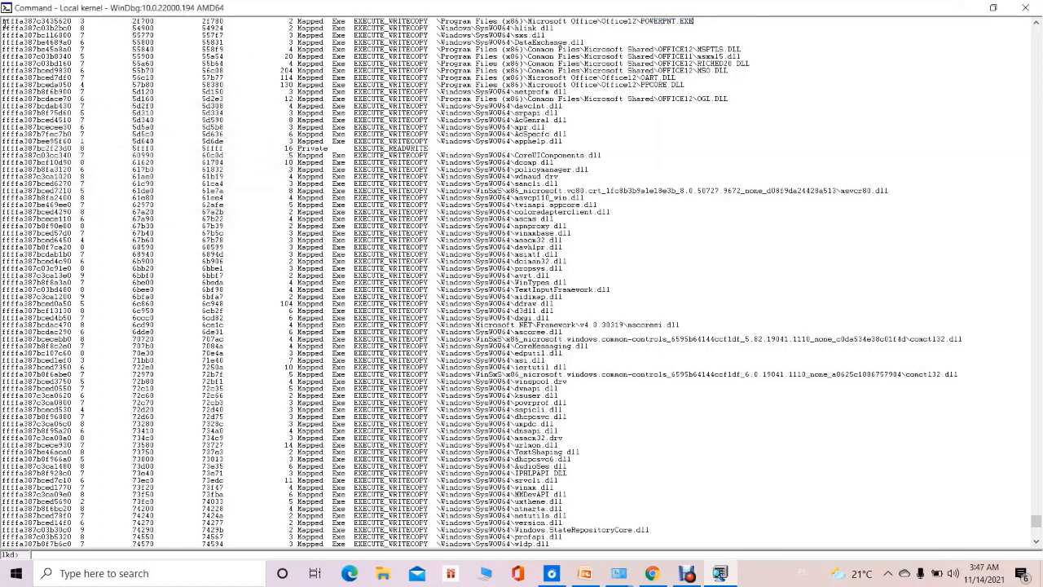
drag(3, 22, 72, 22)
drag(640, 21, 711, 19)
drag(129, 22, 161, 23)
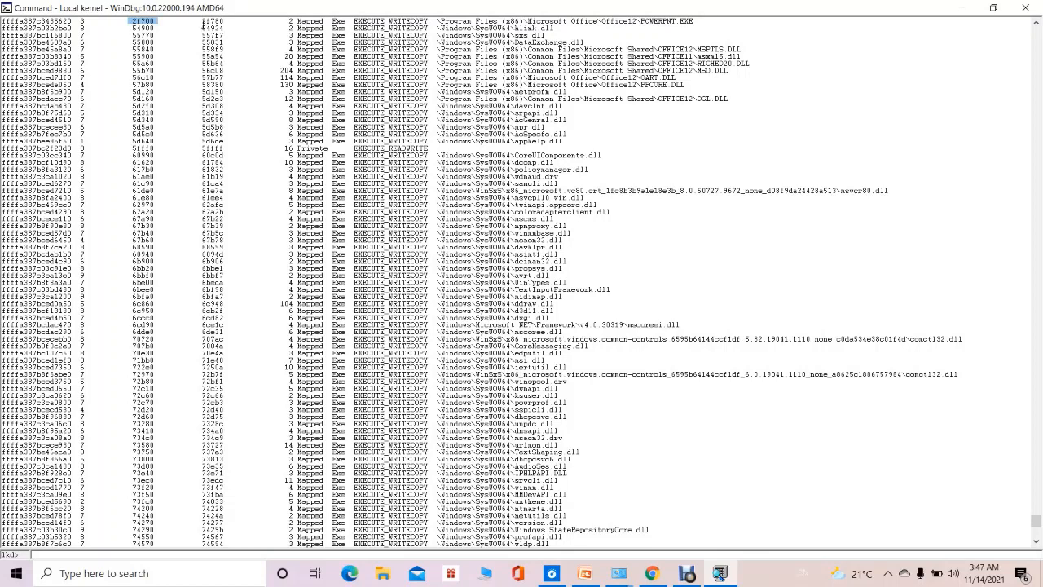
drag(203, 23, 231, 24)
drag(134, 20, 160, 22)
click(159, 22)
drag(200, 21, 232, 22)
Copy the process address from the earlier dt -b nt!_EPROCESS command and list its handles by running !handle 0 3 ffffa387c0e62080.
click(1036, 42)
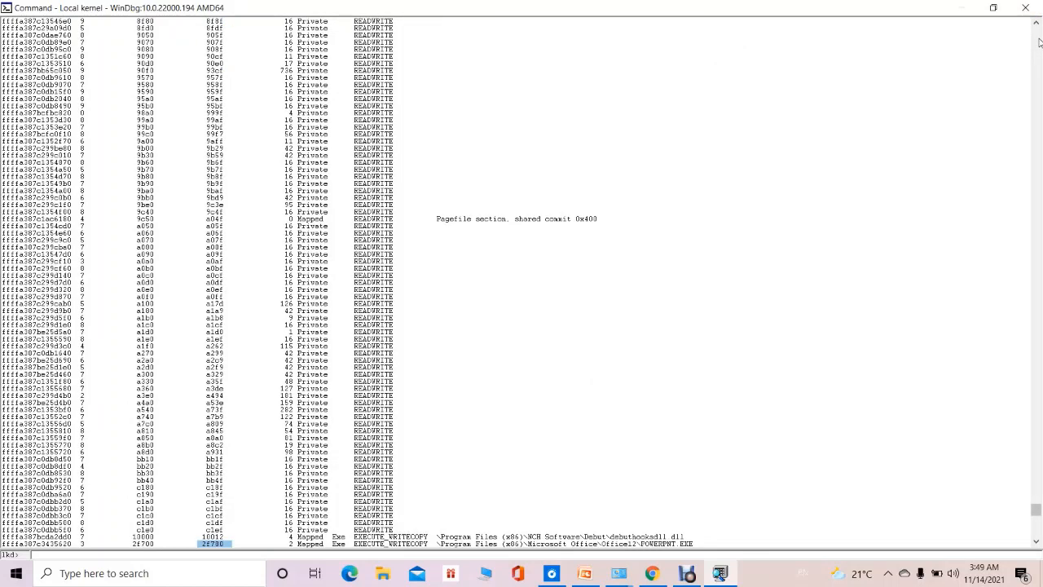
click(1037, 43)
click(1036, 42)
click(1036, 43)
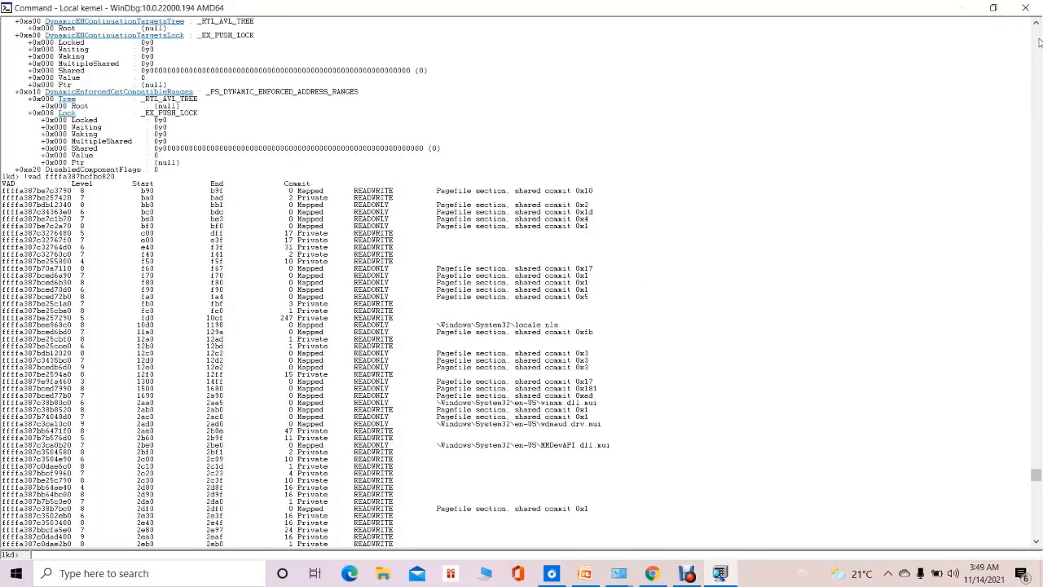
click(1036, 42)
click(1036, 43)
click(1036, 42)
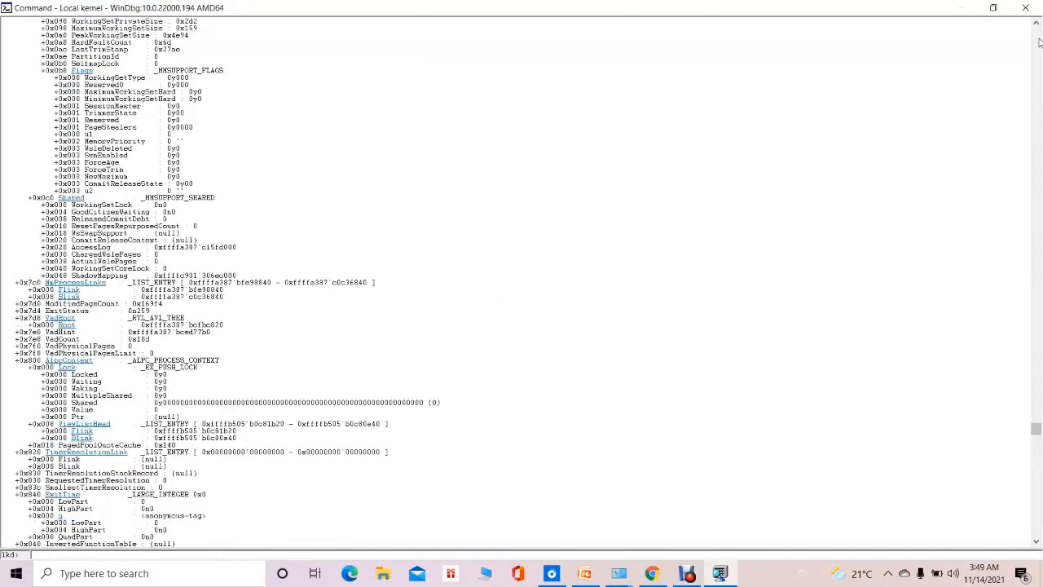
click(1036, 42)
click(1037, 42)
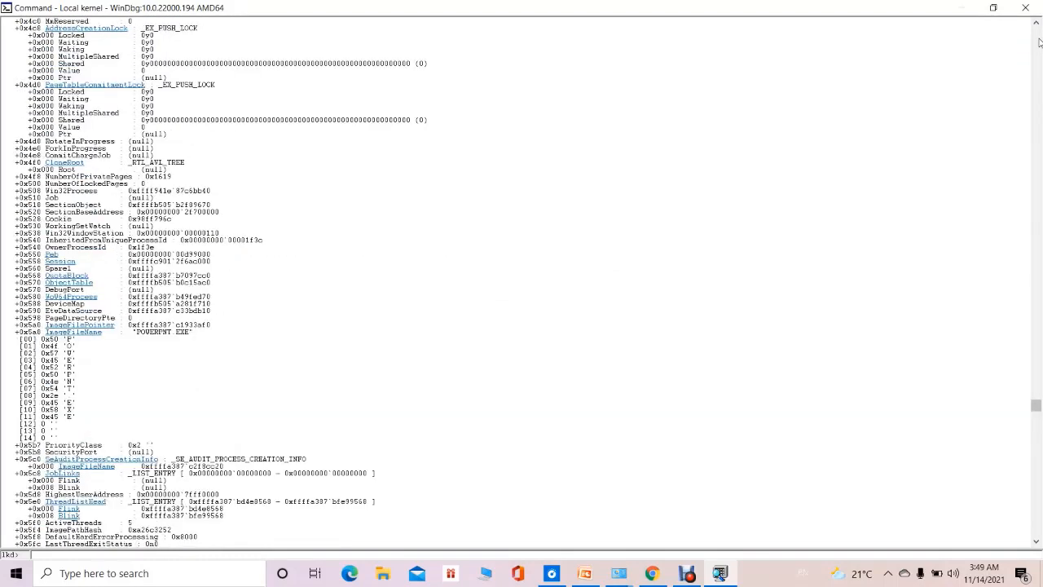
click(1037, 42)
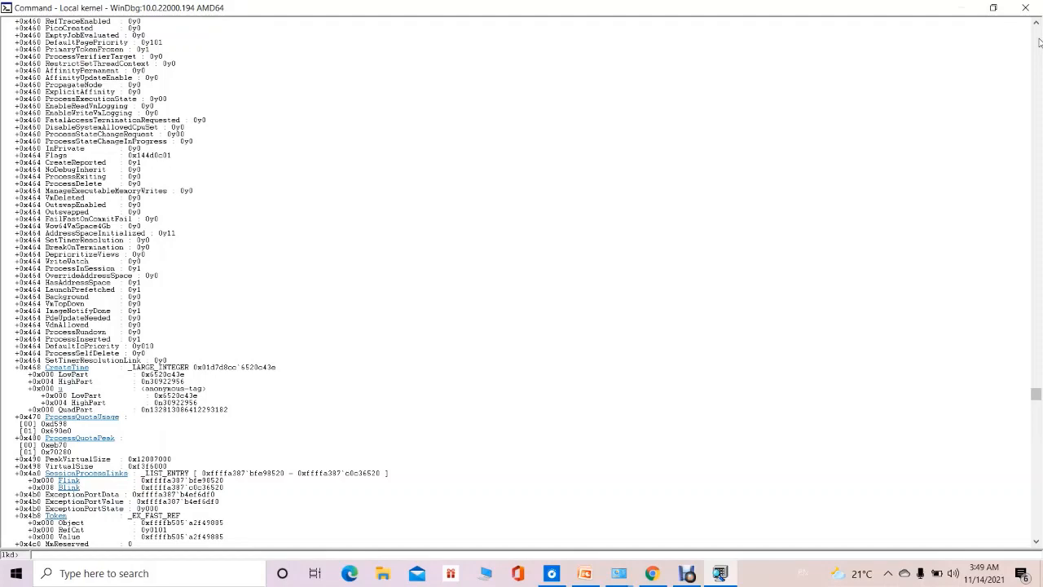
click(1037, 42)
click(1038, 43)
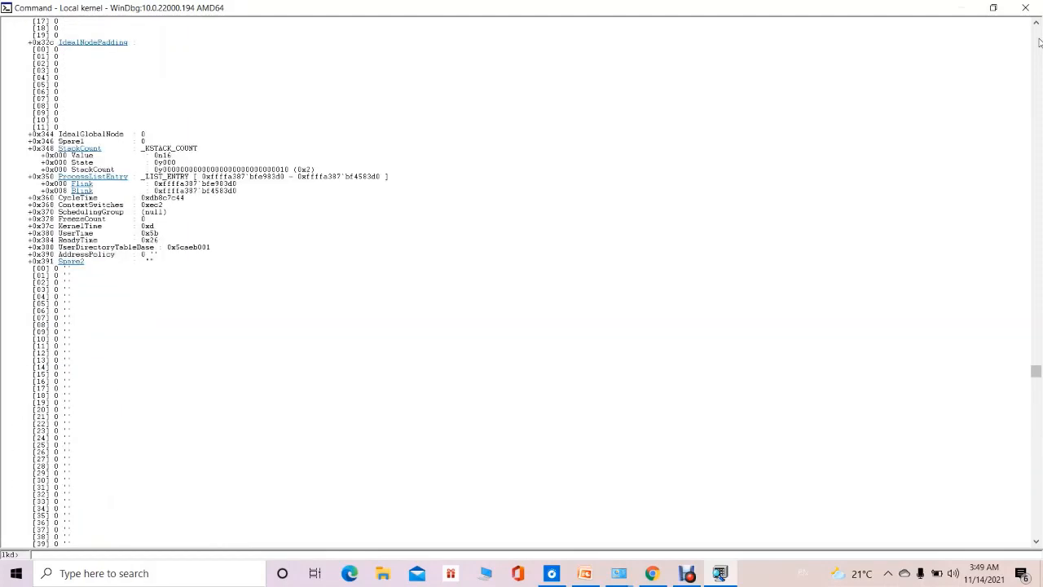
click(1037, 43)
click(1037, 42)
click(1037, 43)
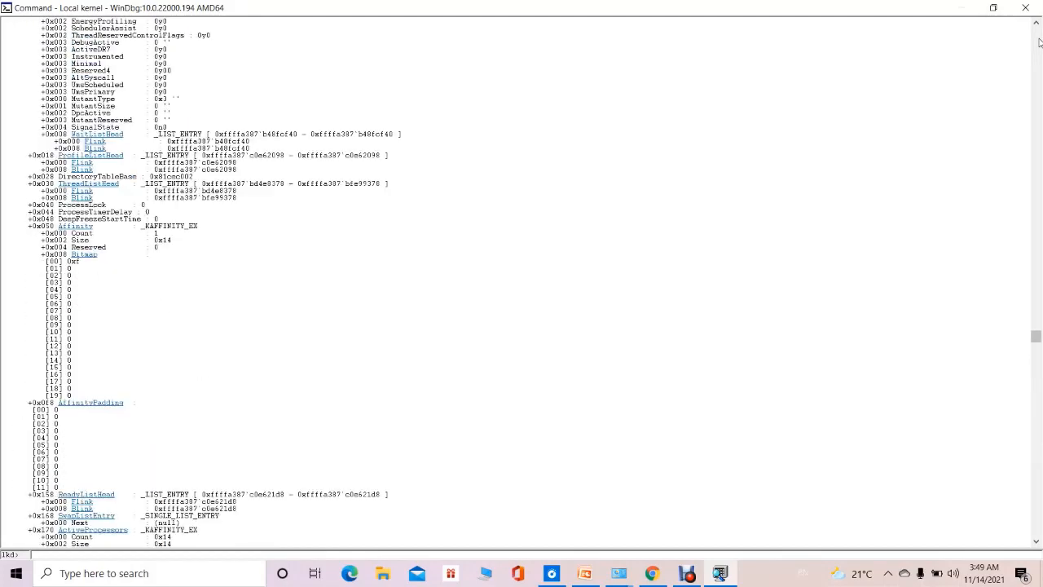
click(1037, 42)
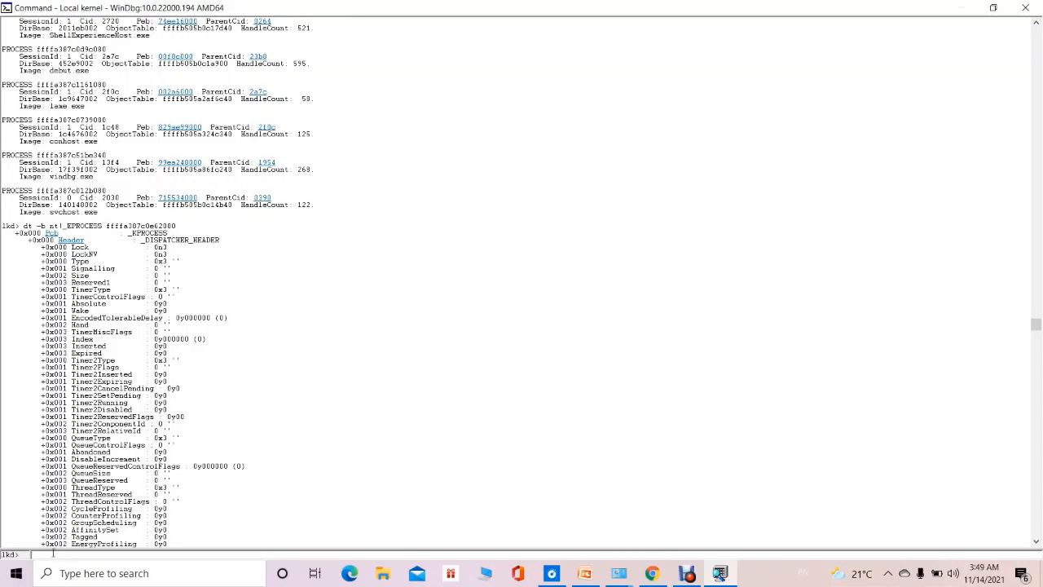
text(handle 0 3)
drag(107, 228, 181, 226)
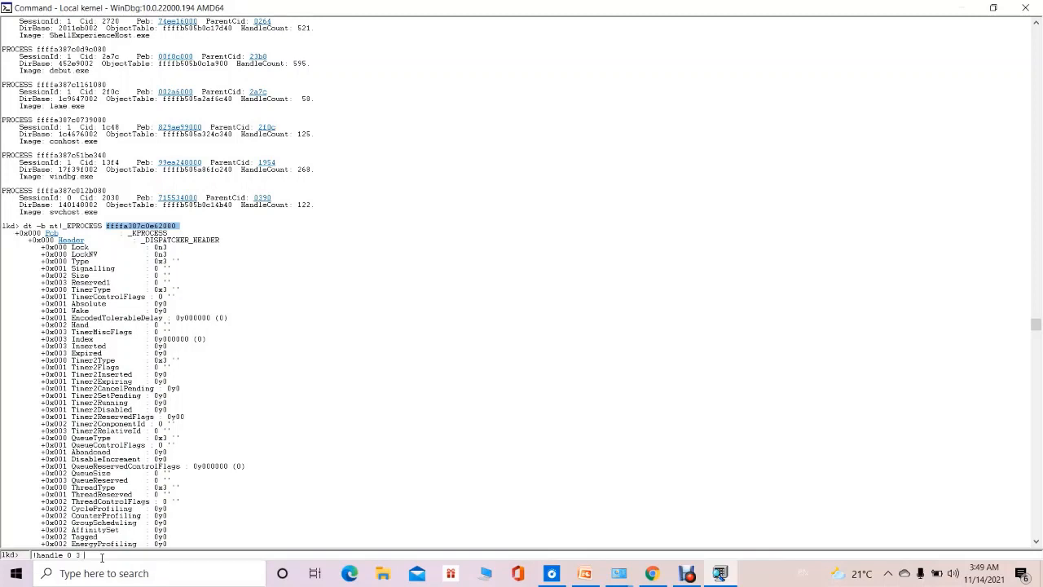
text(ffffa387c0e62080)
key(Return)
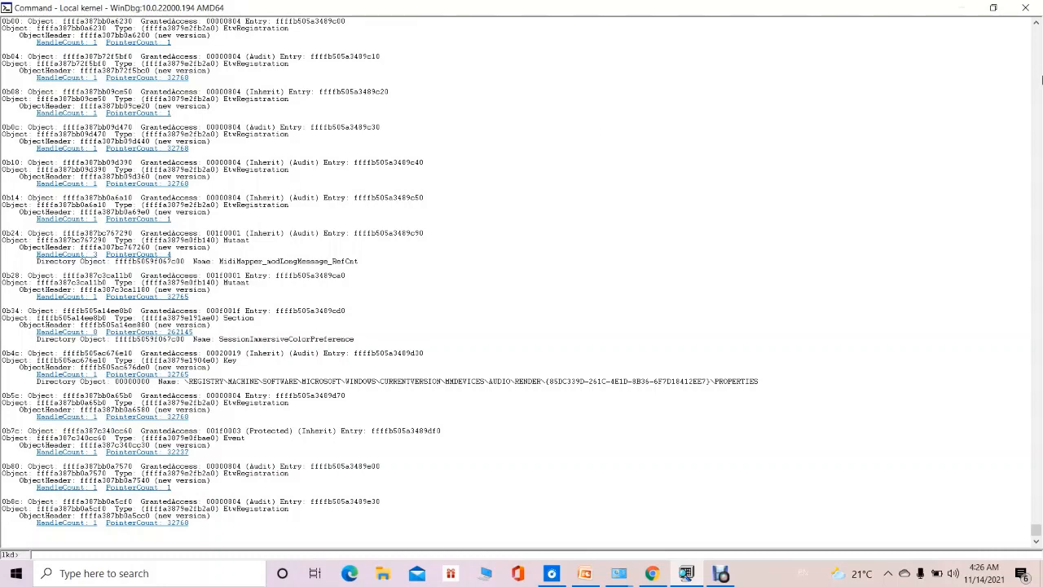
Check the title of the presentation open in PowerPoint, and search upward through the handle listing for Live.
click(1040, 79)
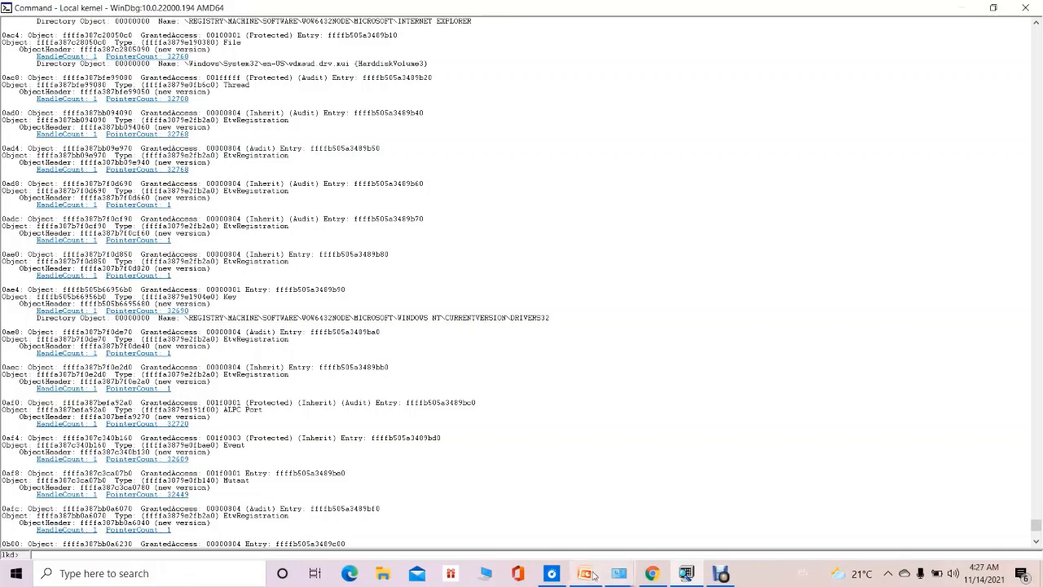
mouse_move(585, 575)
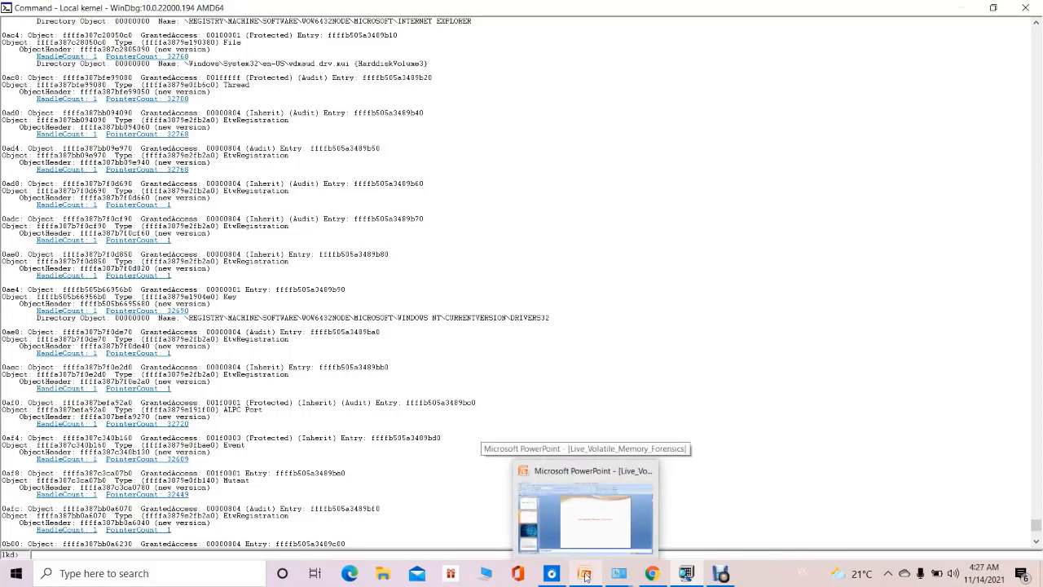
mouse_move(572, 472)
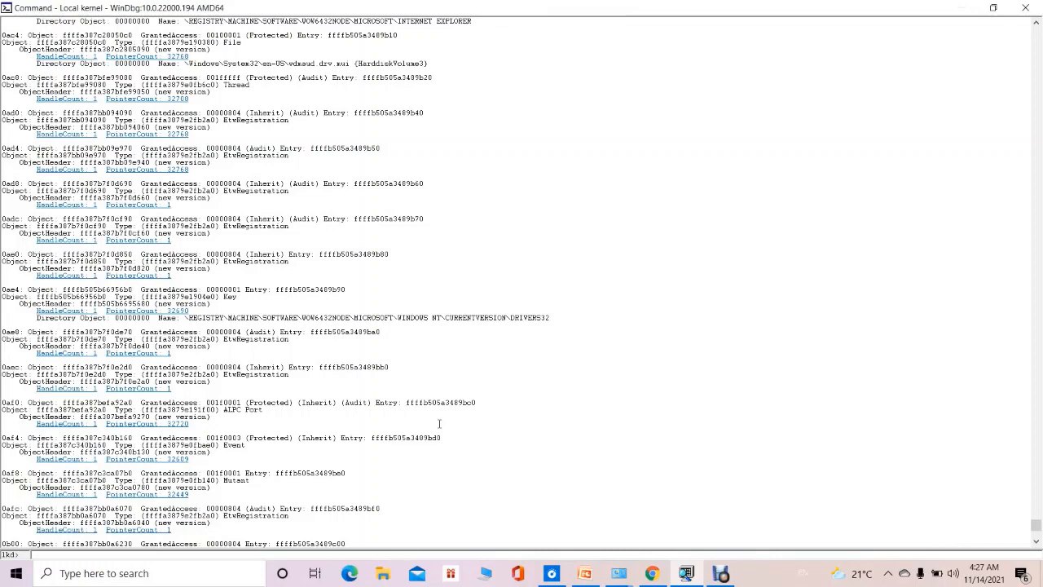
key(ctrl+f)
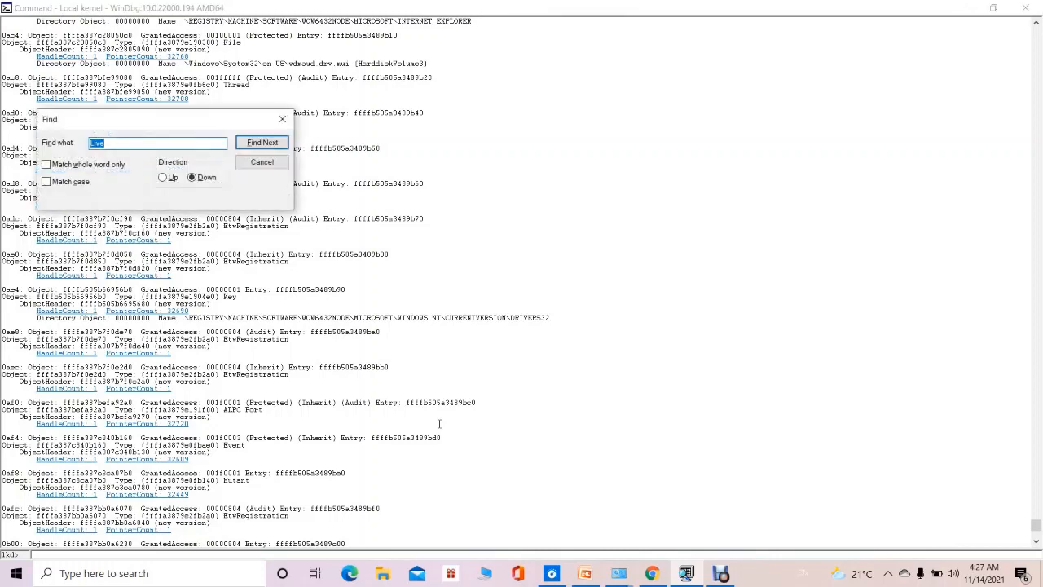
click(118, 142)
click(171, 178)
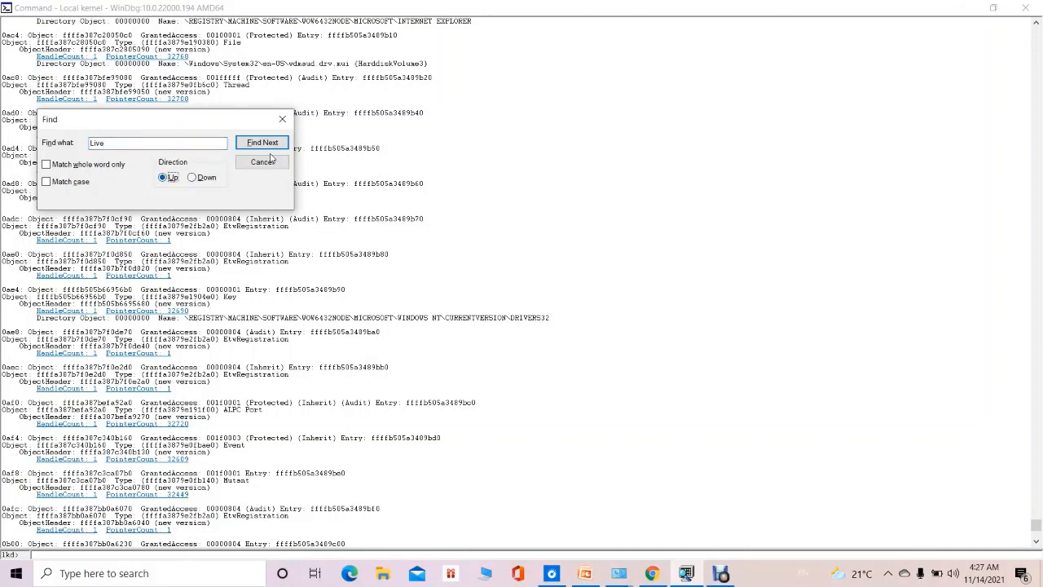
click(262, 143)
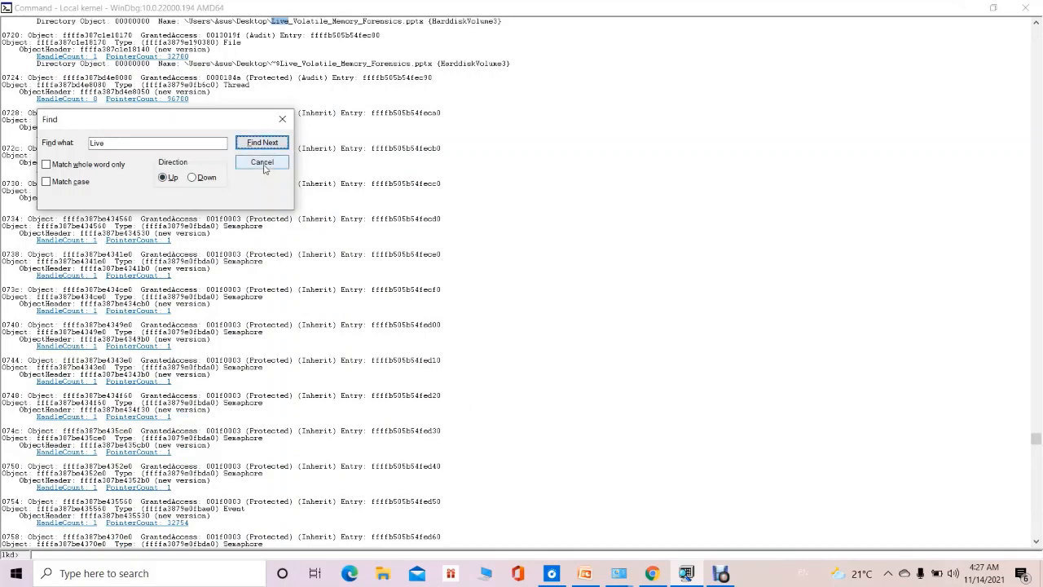
click(263, 167)
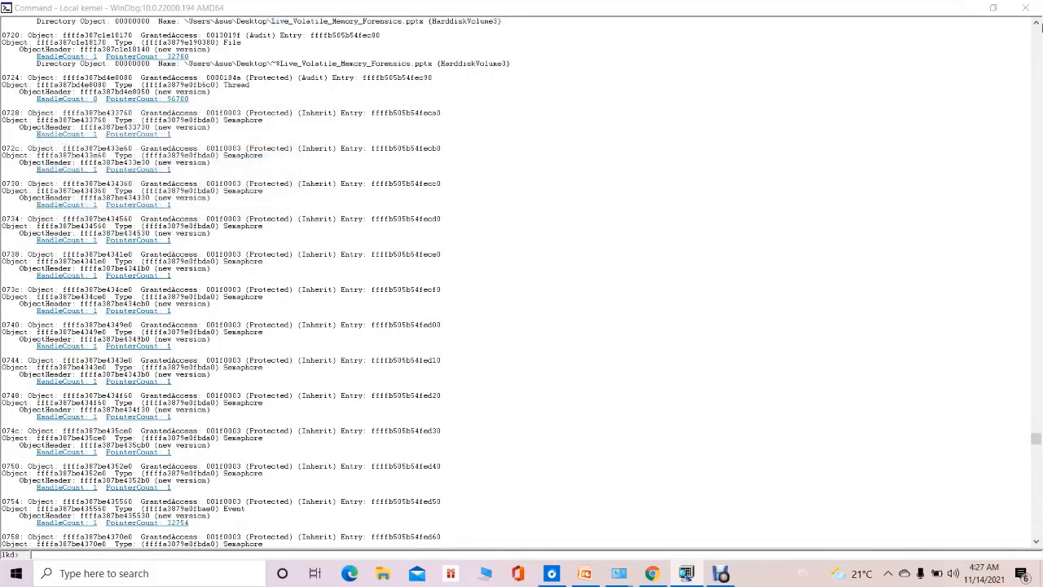
Examine the file names of handles 071c and 0720, highlighting Live_Volatile_Memory_Forensics in the first.
click(1035, 22)
click(1037, 23)
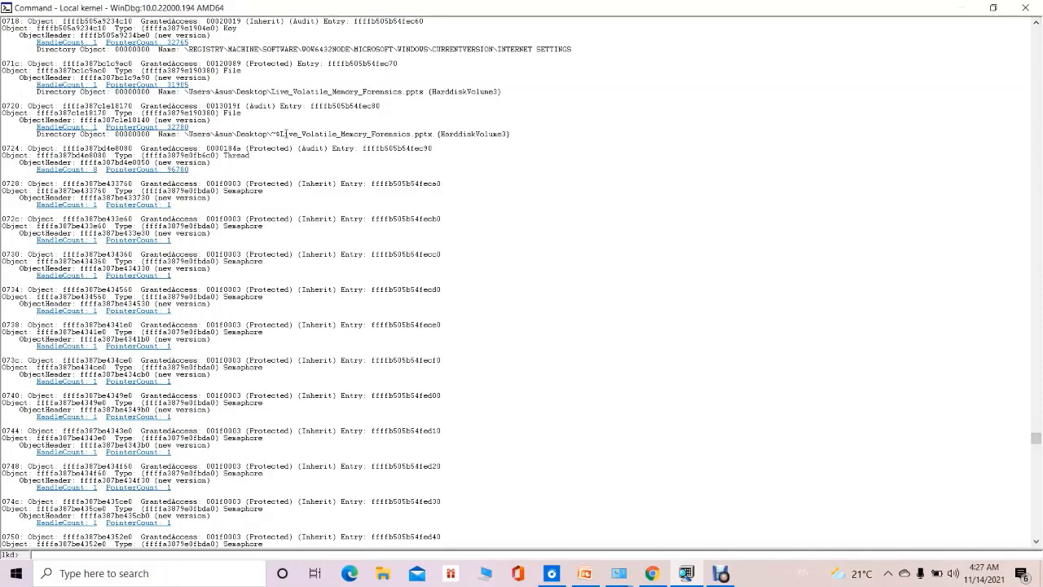
double_click(281, 92)
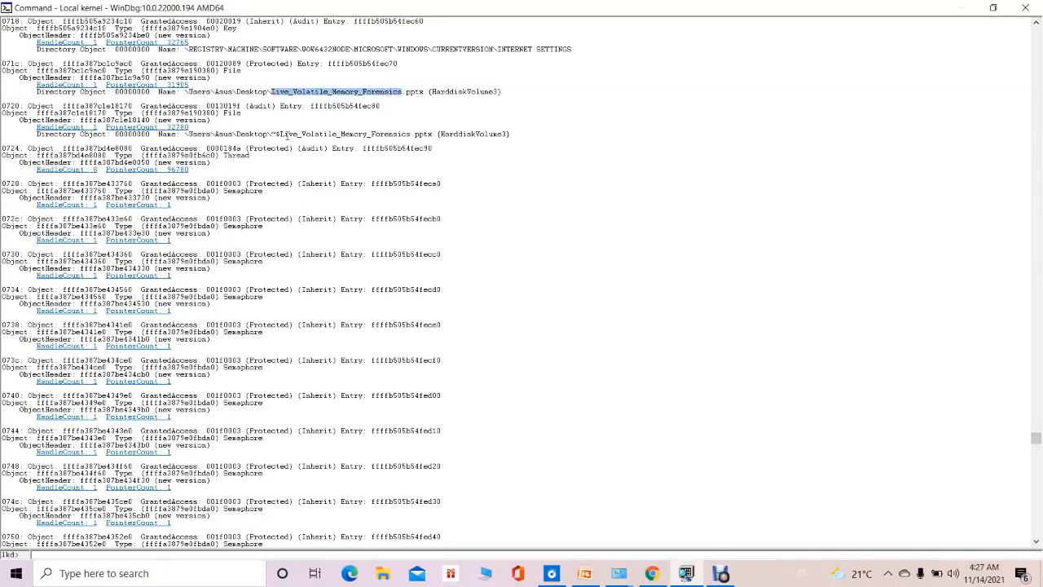
click(281, 136)
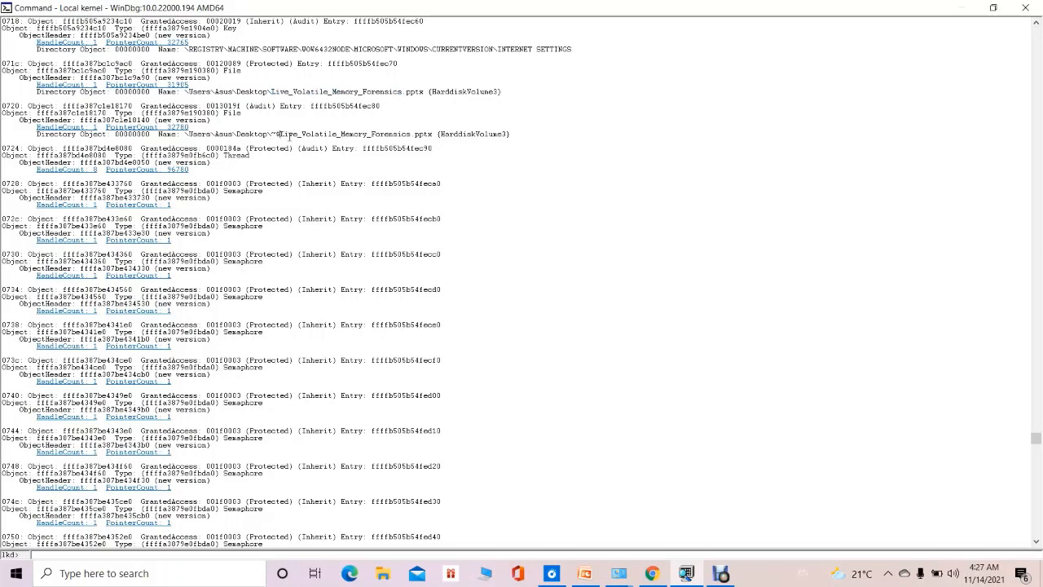